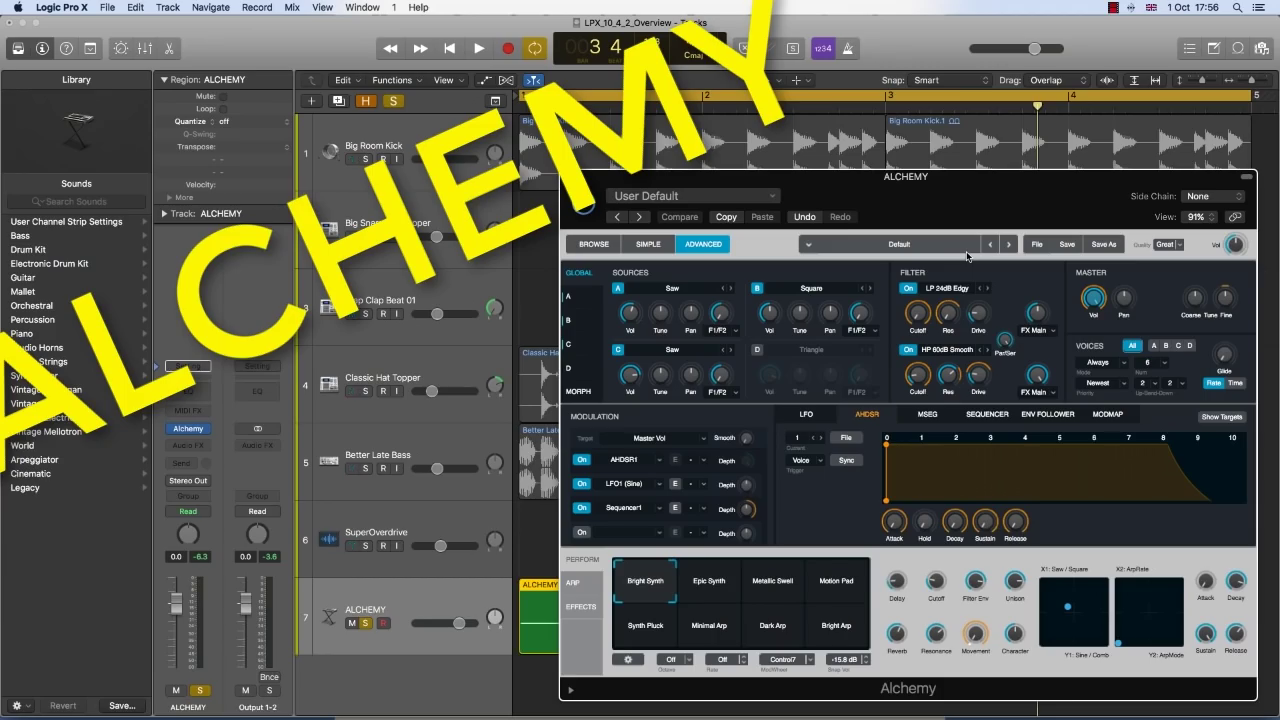
{"action": "left_click", "coordinate": [578, 298]}
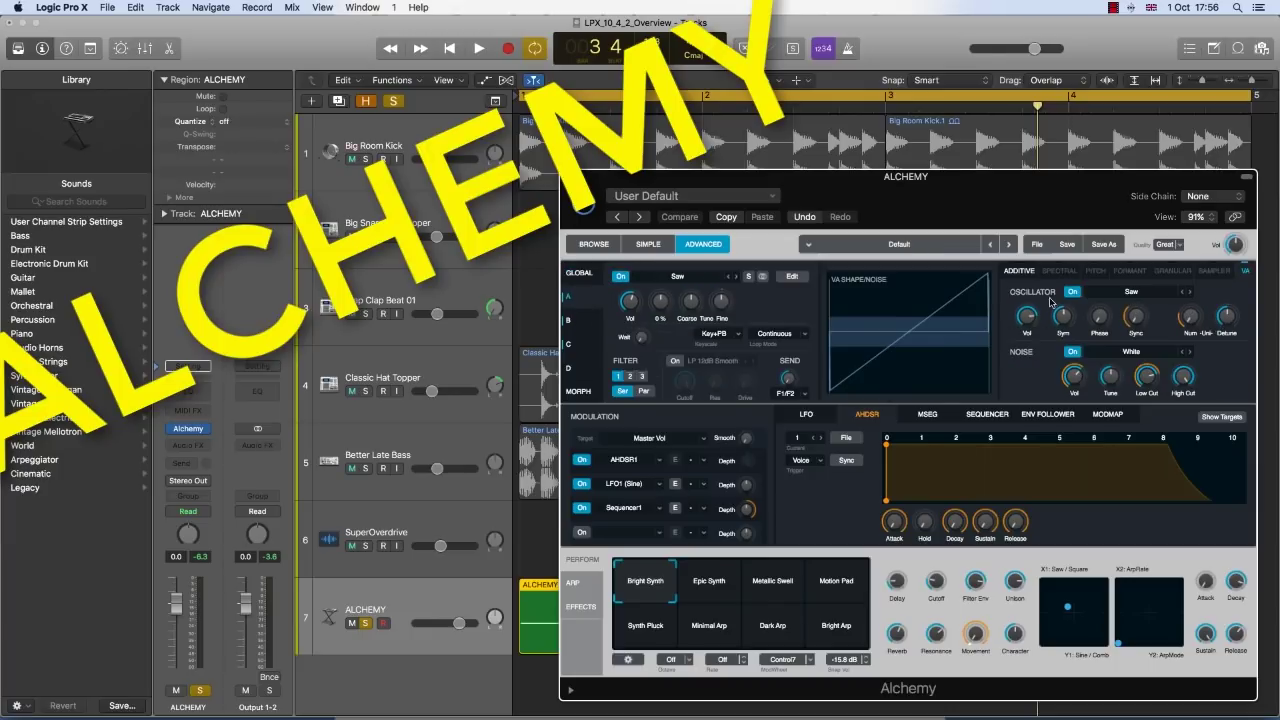
{"action": "left_click", "coordinate": [1245, 271]}
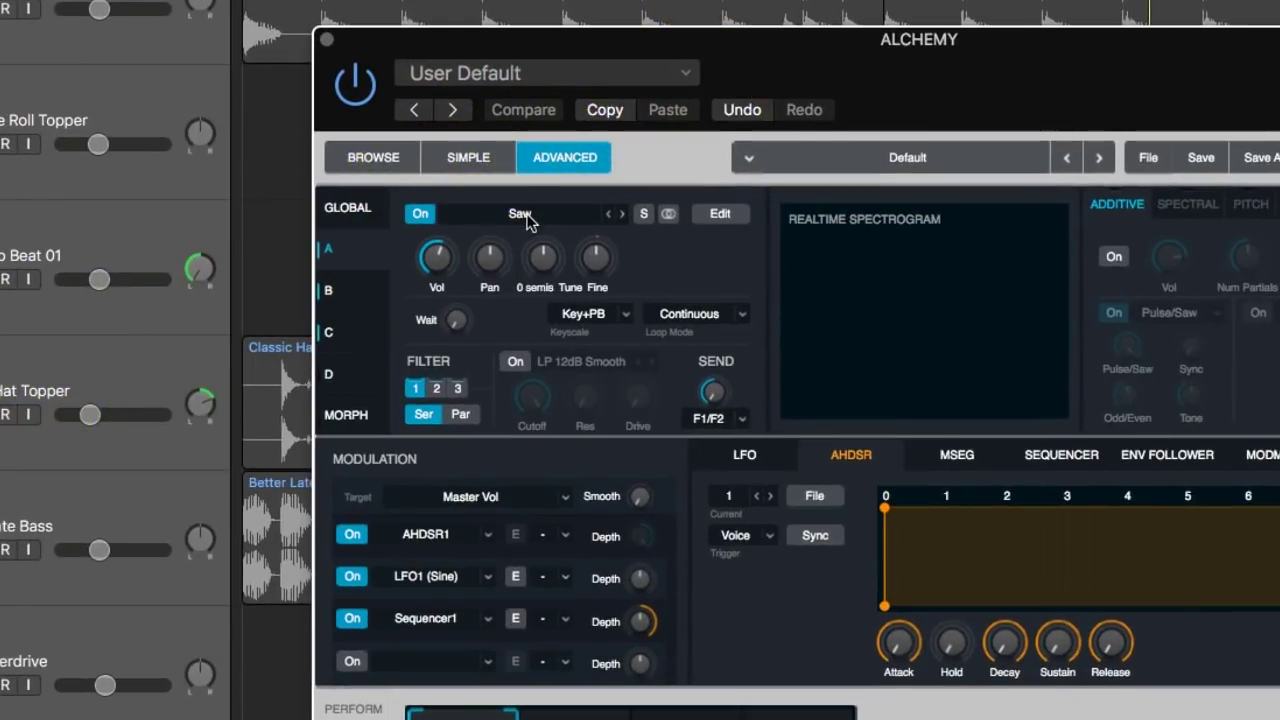
{"action": "left_click", "coordinate": [522, 215]}
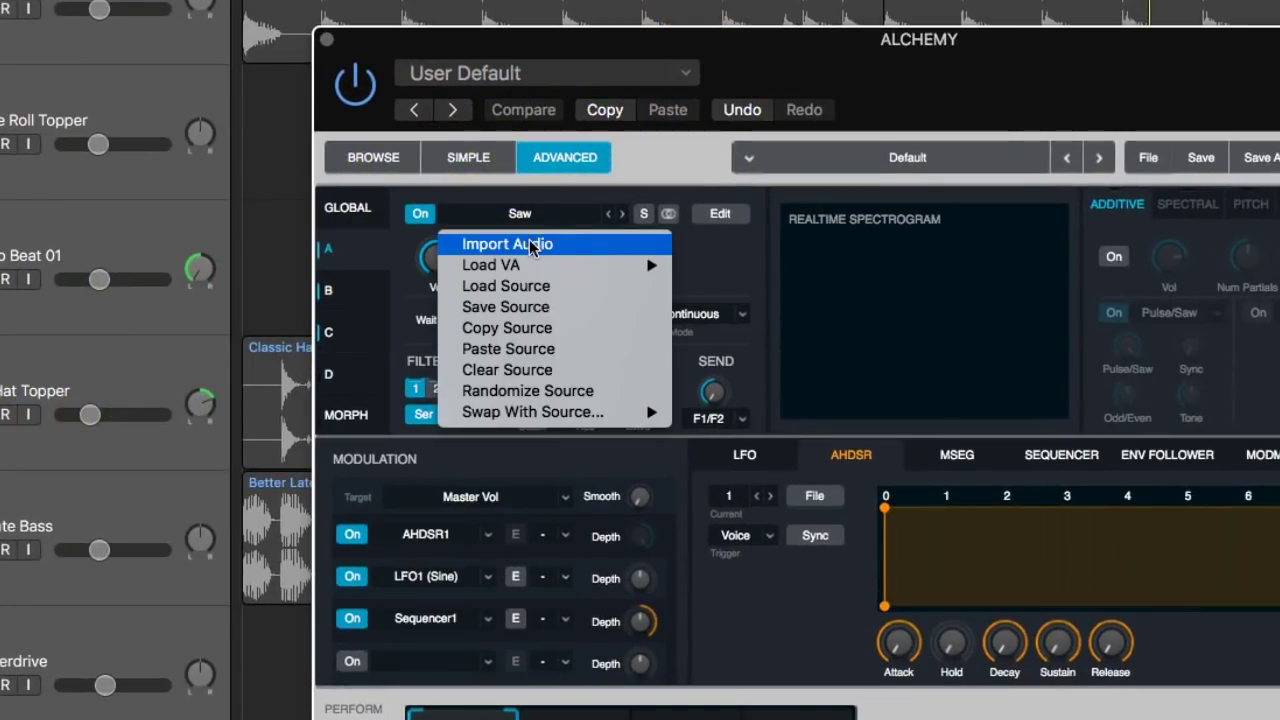
{"action": "left_click", "coordinate": [505, 244]}
{"action": "left_click", "coordinate": [433, 228]}
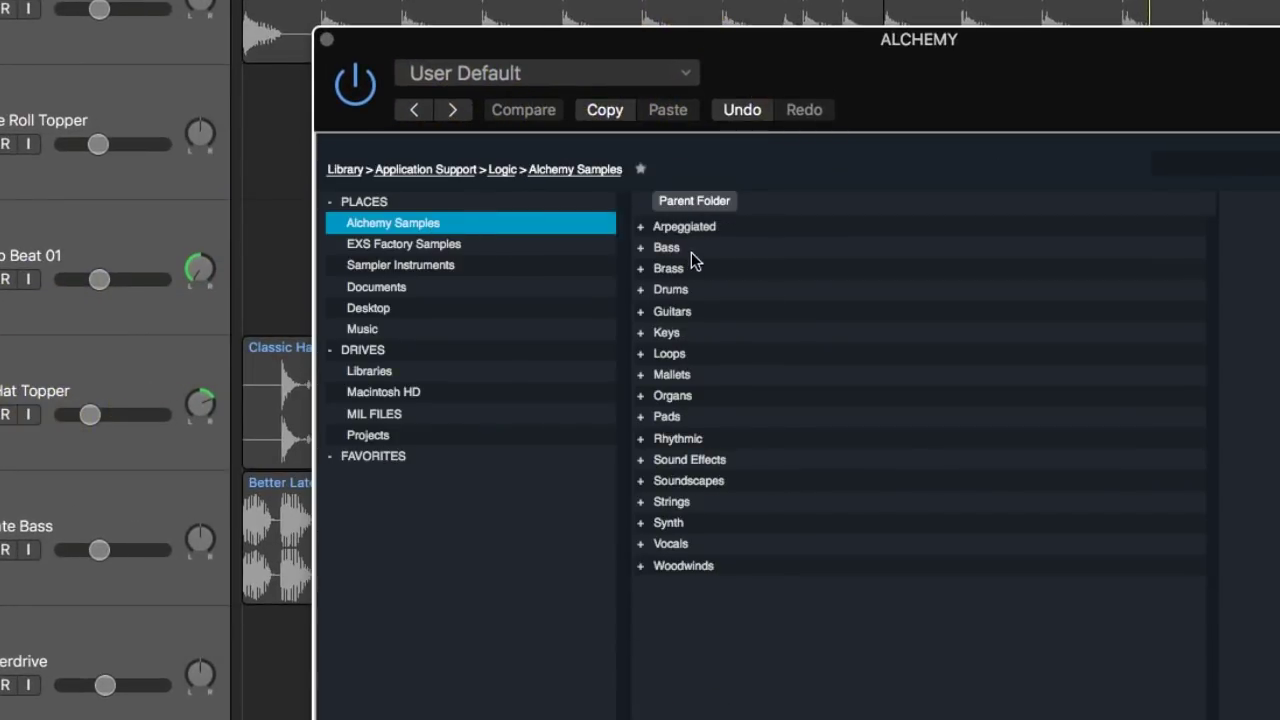
{"action": "double_click", "coordinate": [690, 236]}
{"action": "double_click", "coordinate": [684, 236]}
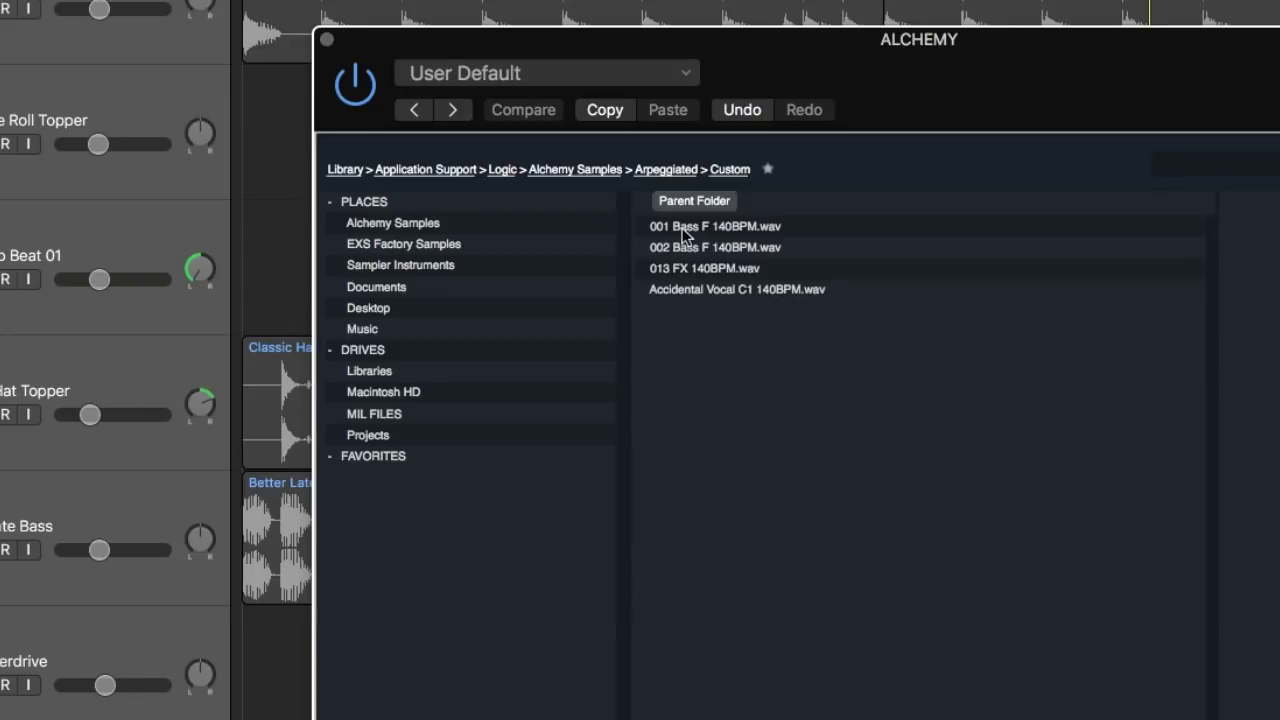
{"action": "left_click", "coordinate": [710, 250]}
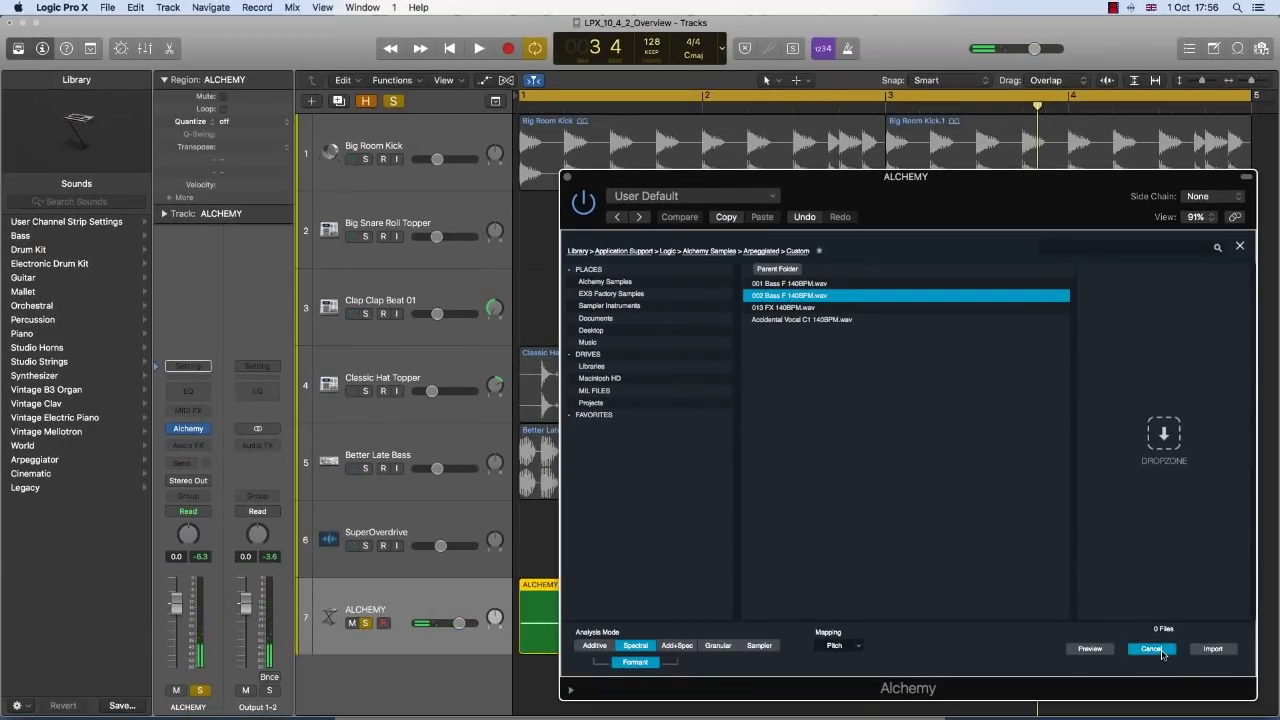
{"action": "left_click", "coordinate": [1160, 652]}
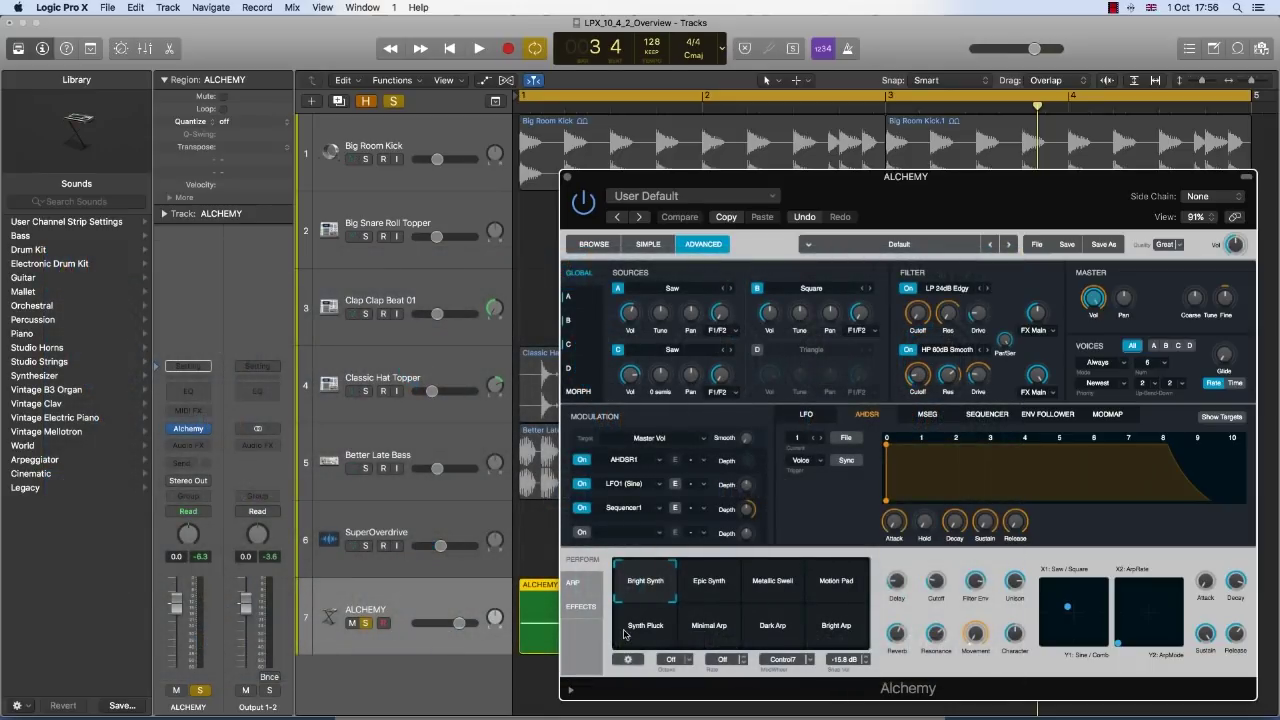
Load Ac Gtr Longs.exs from the Crescendos folder in Finder into Alchemy's source C, replacing Saw.
{"action": "left_click", "coordinate": [212, 685]}
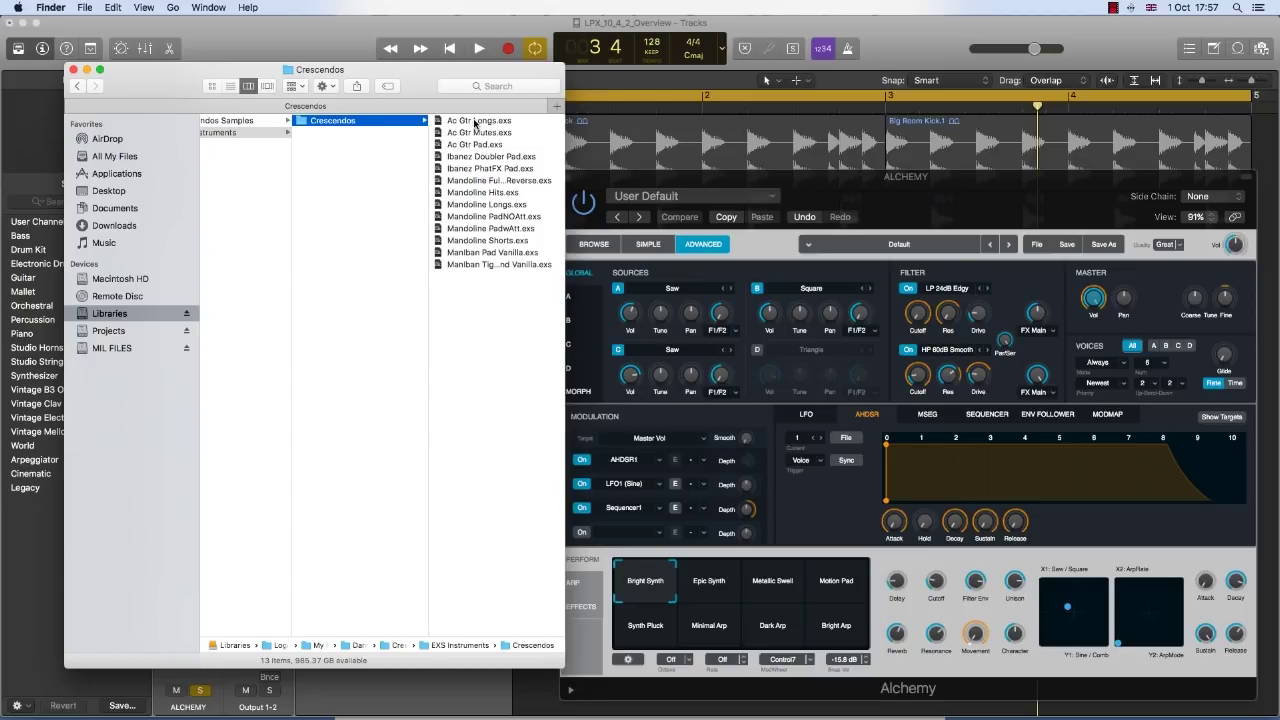
{"action": "left_click_drag", "start_coordinate": [475, 124], "coordinate": [480, 183]}
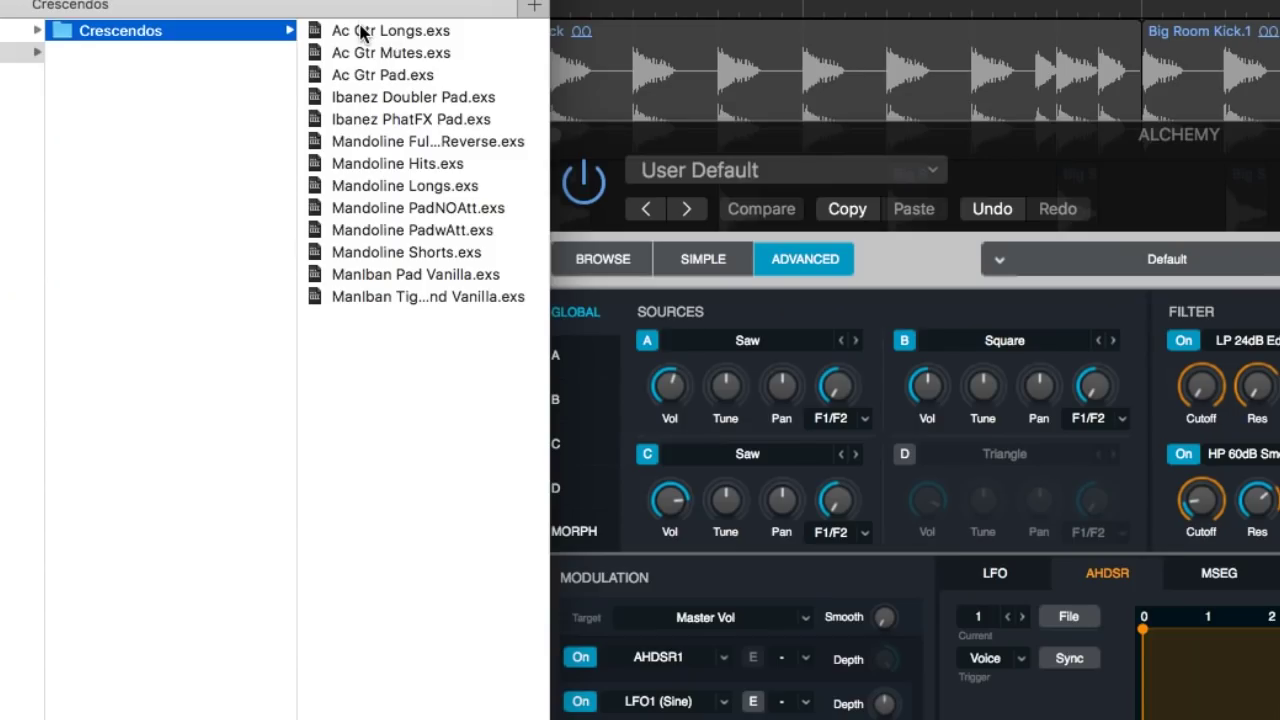
{"action": "left_click_drag", "start_coordinate": [362, 33], "coordinate": [826, 530]}
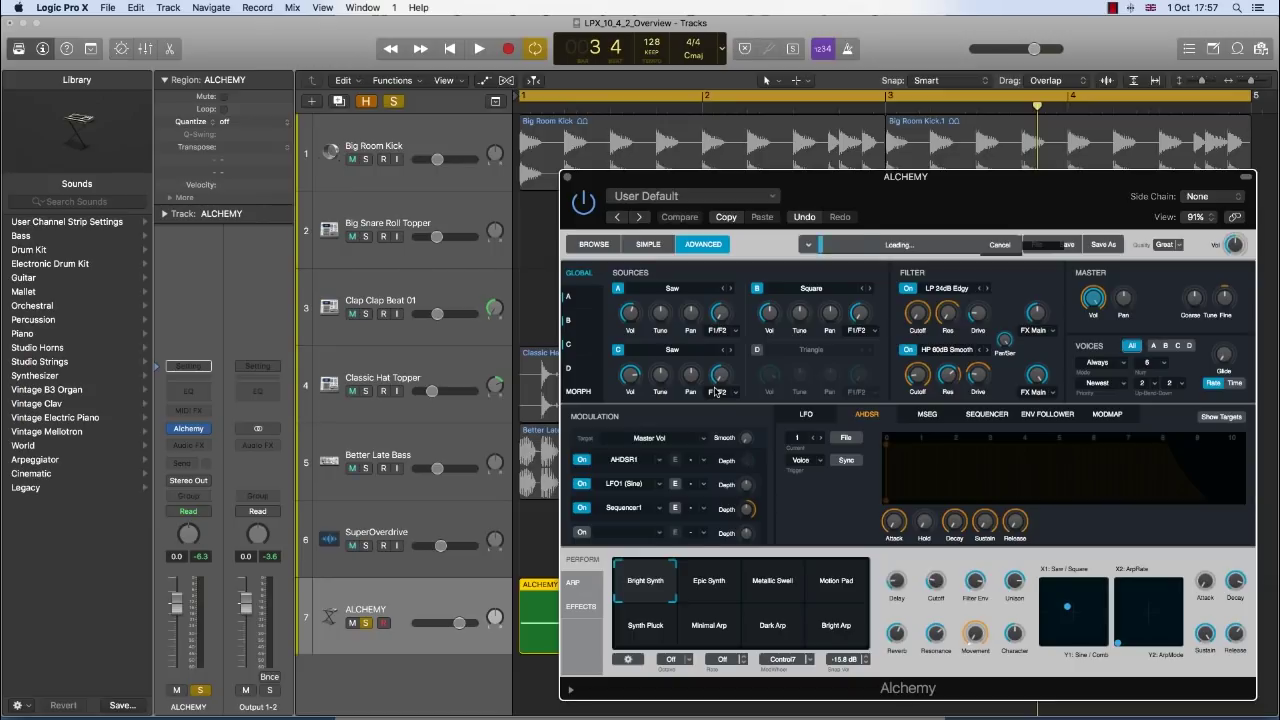
Import audio into Alchemy's source B using the Add+Spec analysis mode.
{"action": "left_click", "coordinate": [823, 288]}
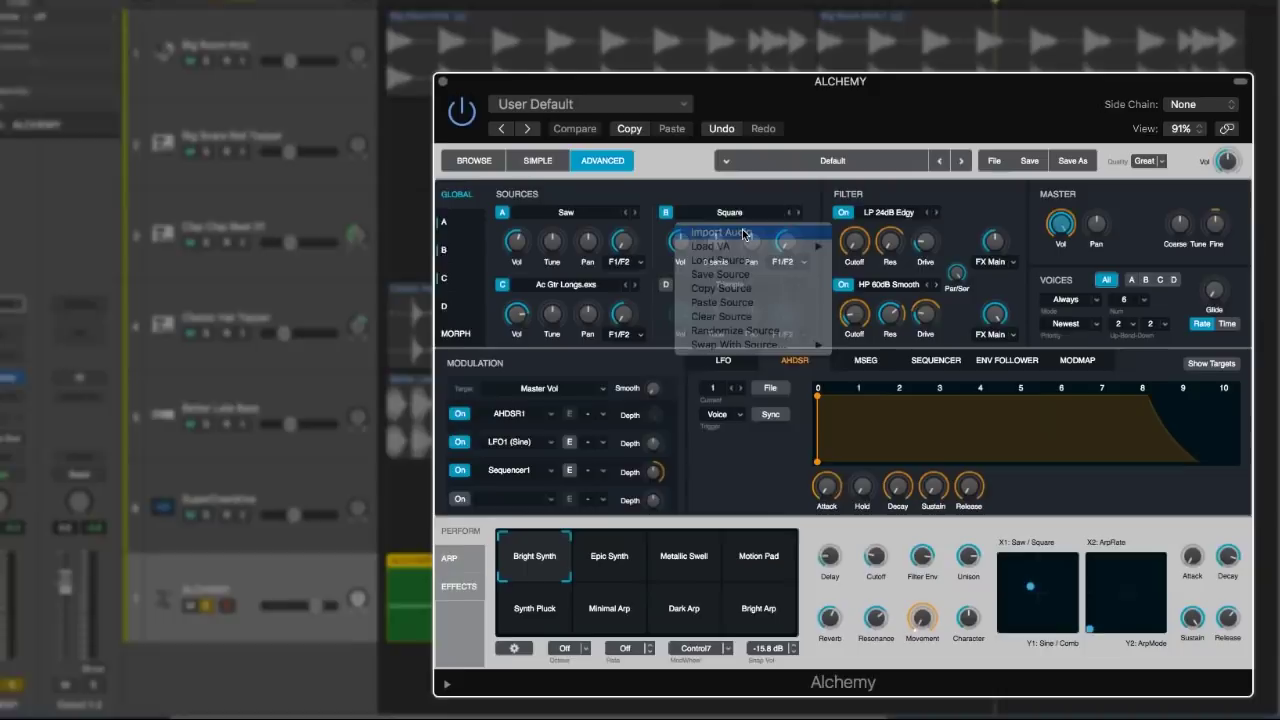
{"action": "left_click", "coordinate": [805, 300]}
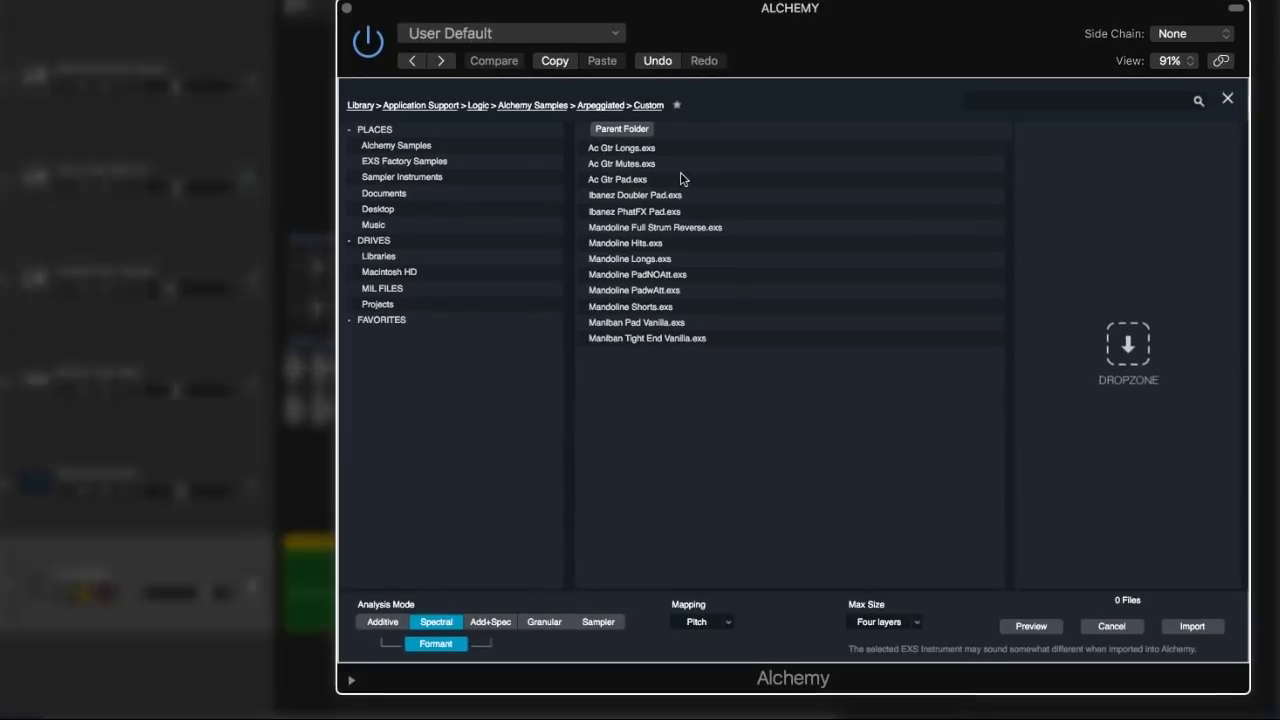
{"action": "left_click", "coordinate": [499, 623]}
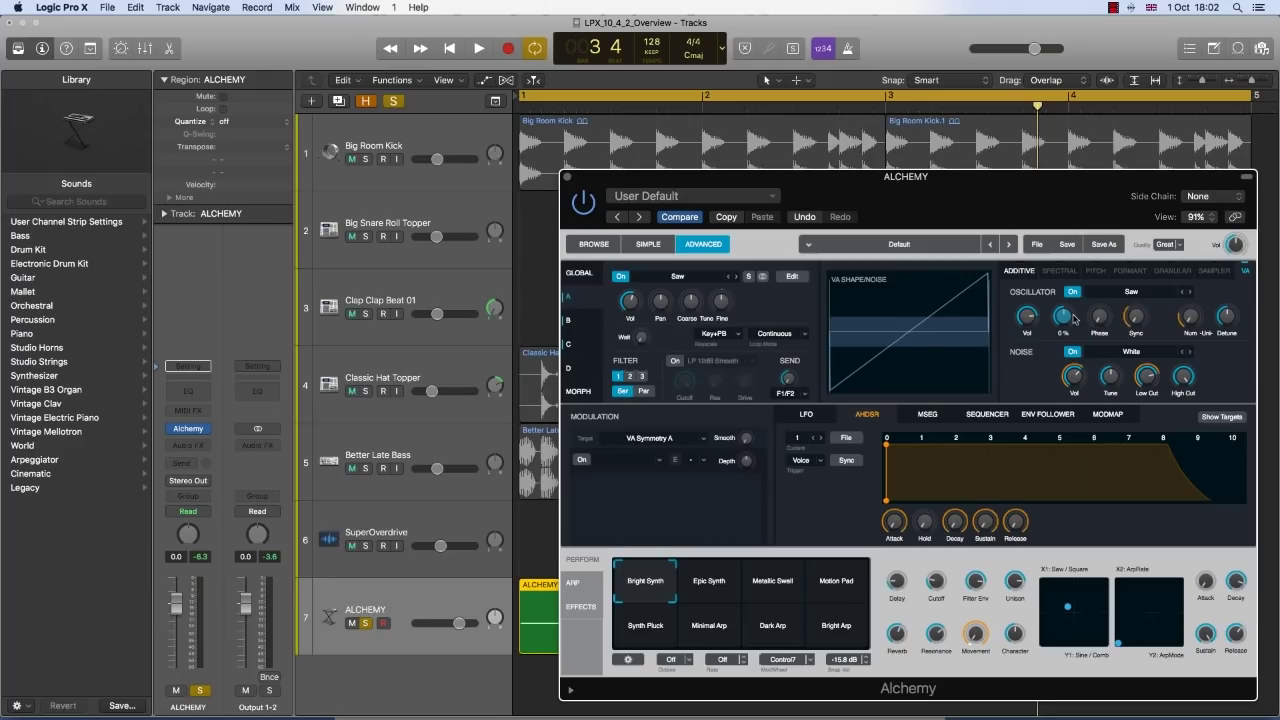
Sweep source A's oscillator Sym amount, then set it back to exactly 0 %, twice.
{"action": "mouse_move", "coordinate": [1075, 318]}
{"action": "left_mouse_down"}
{"action": "mouse_move", "coordinate": [1067, 357]}
{"action": "mouse_move", "coordinate": [1065, 333]}
{"action": "left_mouse_up"}
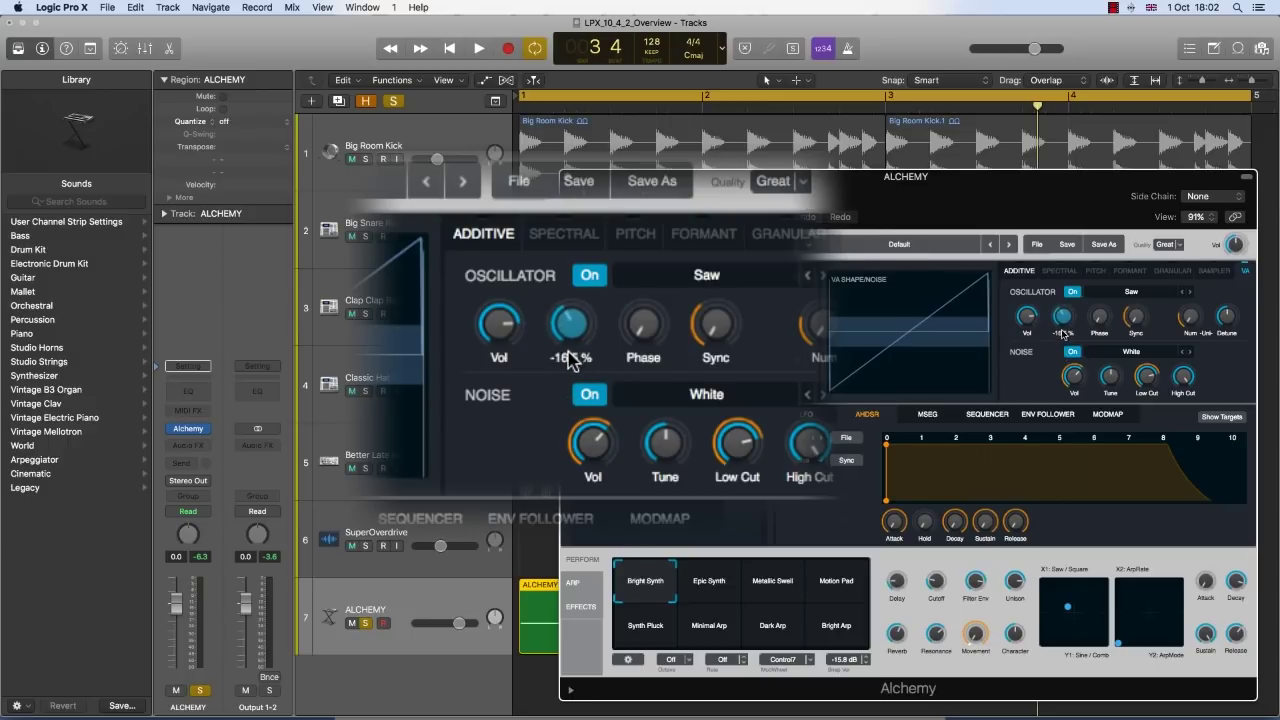
{"action": "double_click", "coordinate": [1063, 333]}
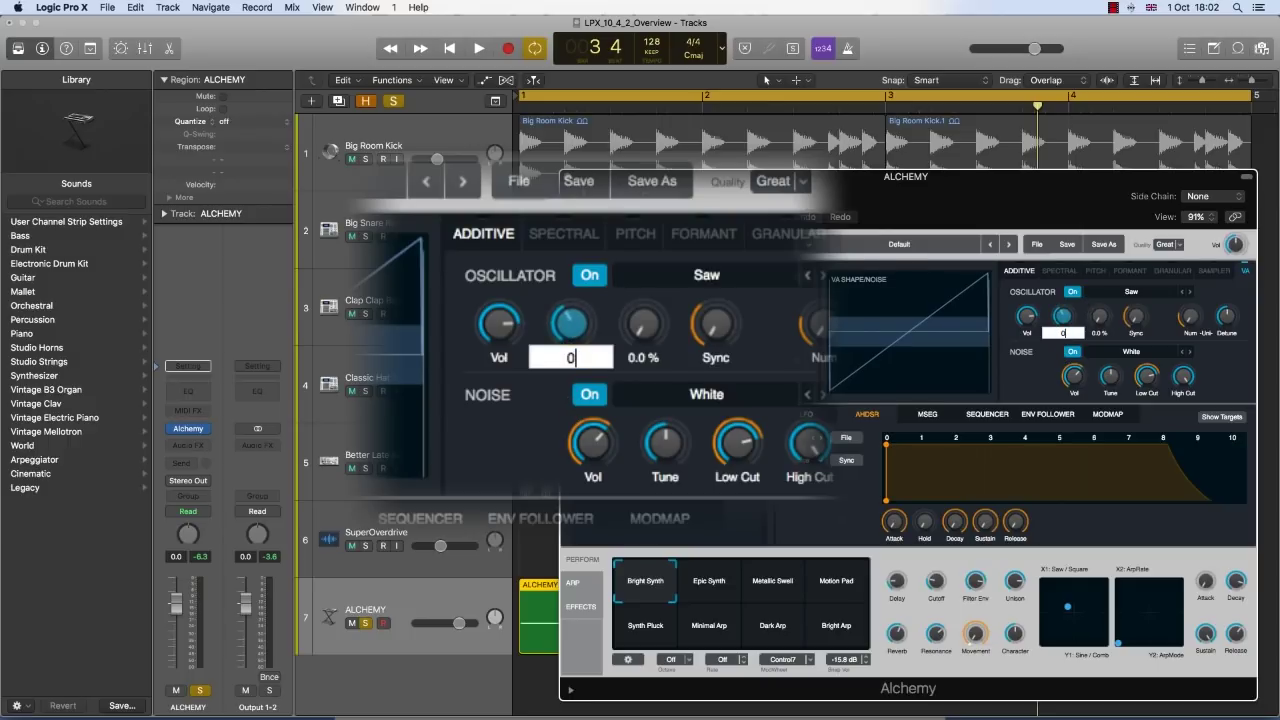
{"action": "type", "text": "0"}
{"action": "key", "text": "Return"}
{"action": "mouse_move", "coordinate": [1064, 328]}
{"action": "left_mouse_down"}
{"action": "mouse_move", "coordinate": [1063, 296]}
{"action": "mouse_move", "coordinate": [1066, 335]}
{"action": "left_mouse_up"}
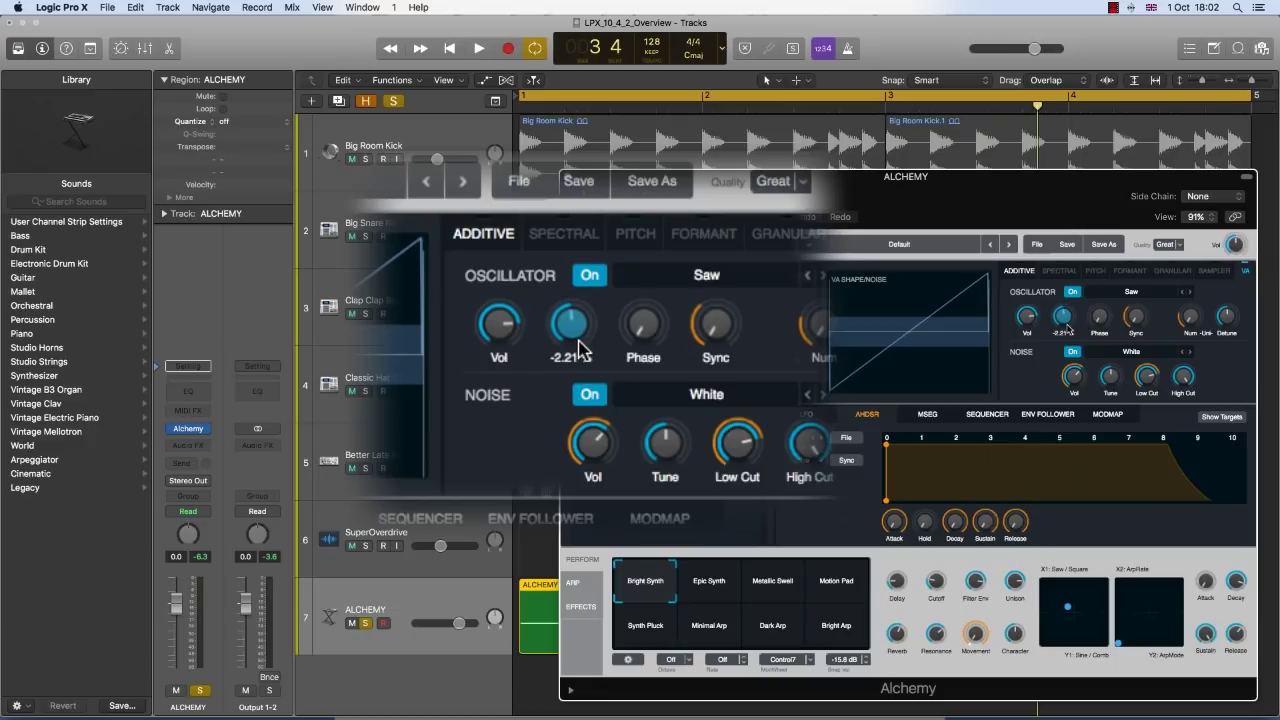
{"action": "double_click", "coordinate": [1063, 333]}
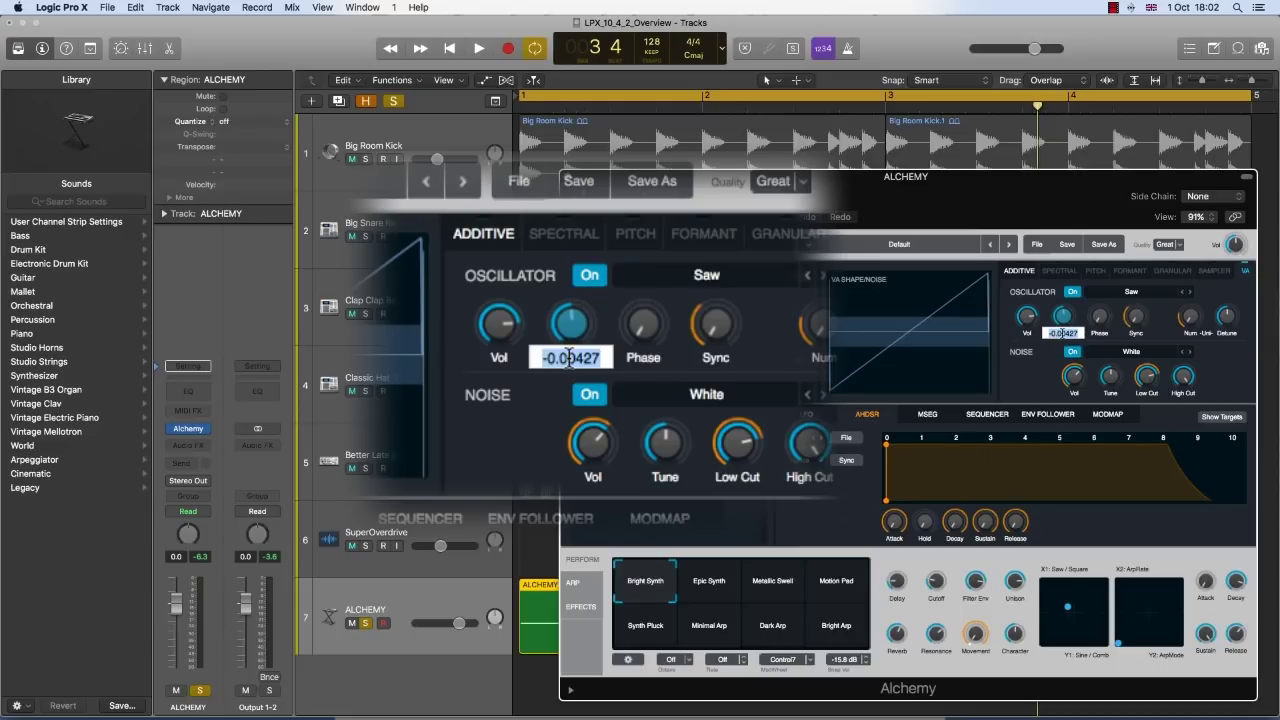
{"action": "type", "text": "0"}
{"action": "key", "text": "Return"}
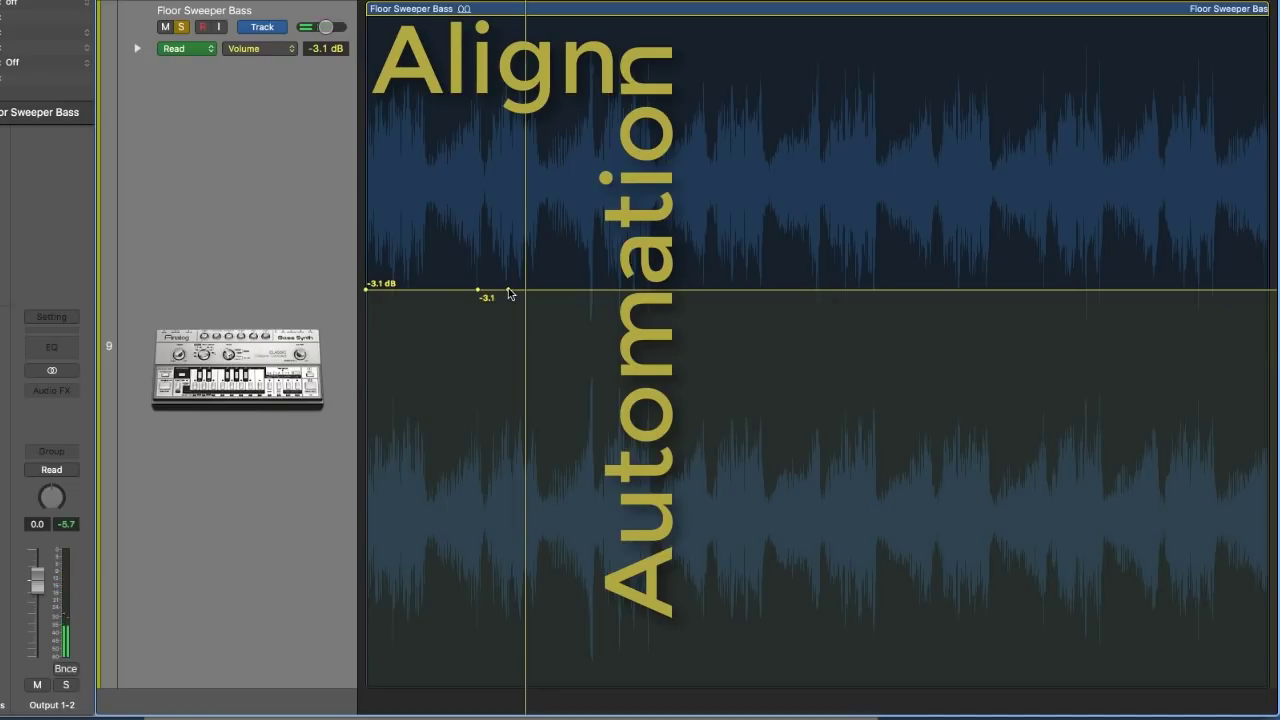
Add a -3.1 dB Floor Sweeper Bass volume point, align the -∞ dB point vertically, and play.
{"action": "left_click_drag", "start_coordinate": [508, 291], "coordinate": [479, 684]}
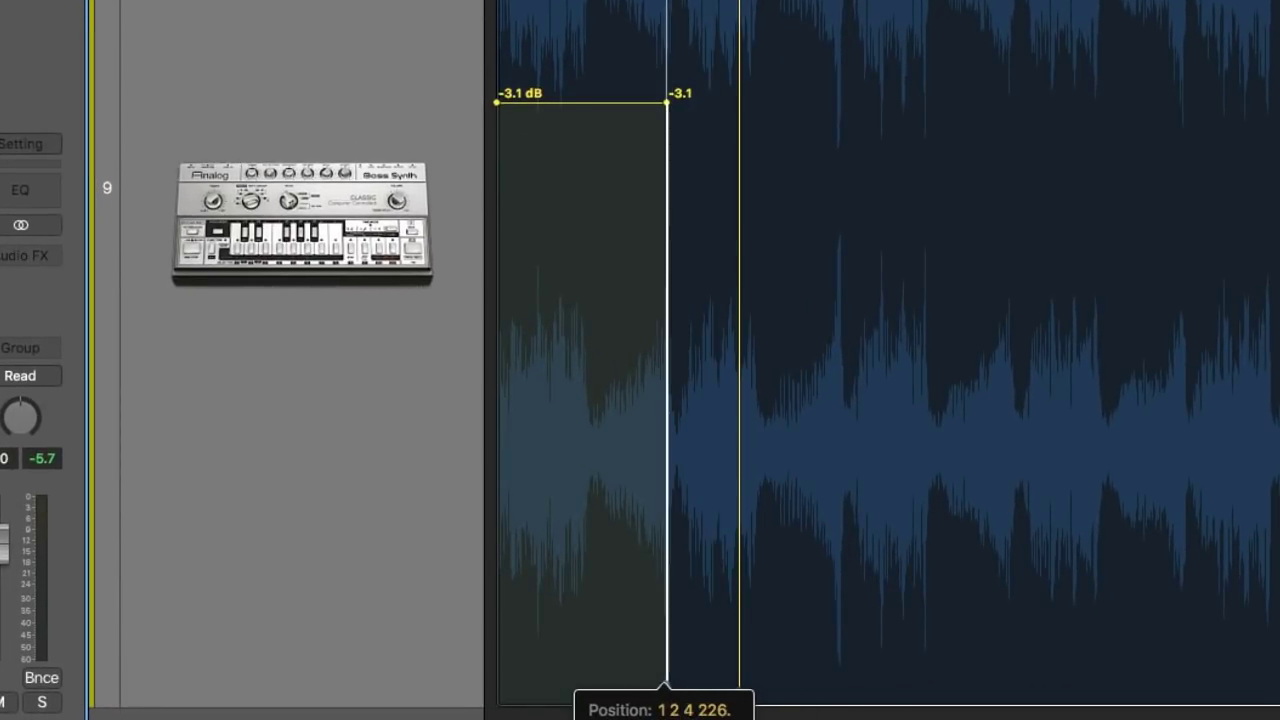
{"action": "mouse_move", "coordinate": [665, 686]}
{"action": "left_mouse_down"}
{"action": "mouse_move", "coordinate": [731, 686]}
{"action": "mouse_move", "coordinate": [627, 686]}
{"action": "mouse_move", "coordinate": [743, 686]}
{"action": "mouse_move", "coordinate": [649, 686]}
{"action": "left_mouse_up"}
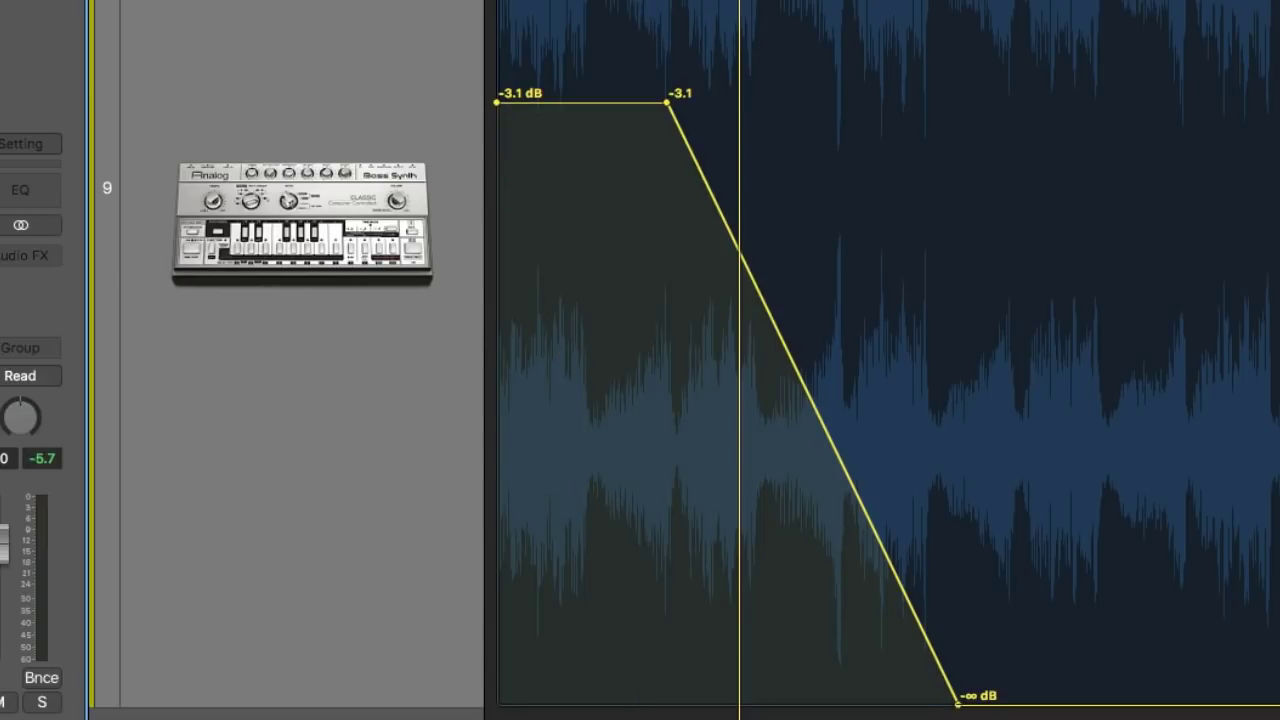
{"action": "left_click_drag", "start_coordinate": [958, 703], "coordinate": [666, 703]}
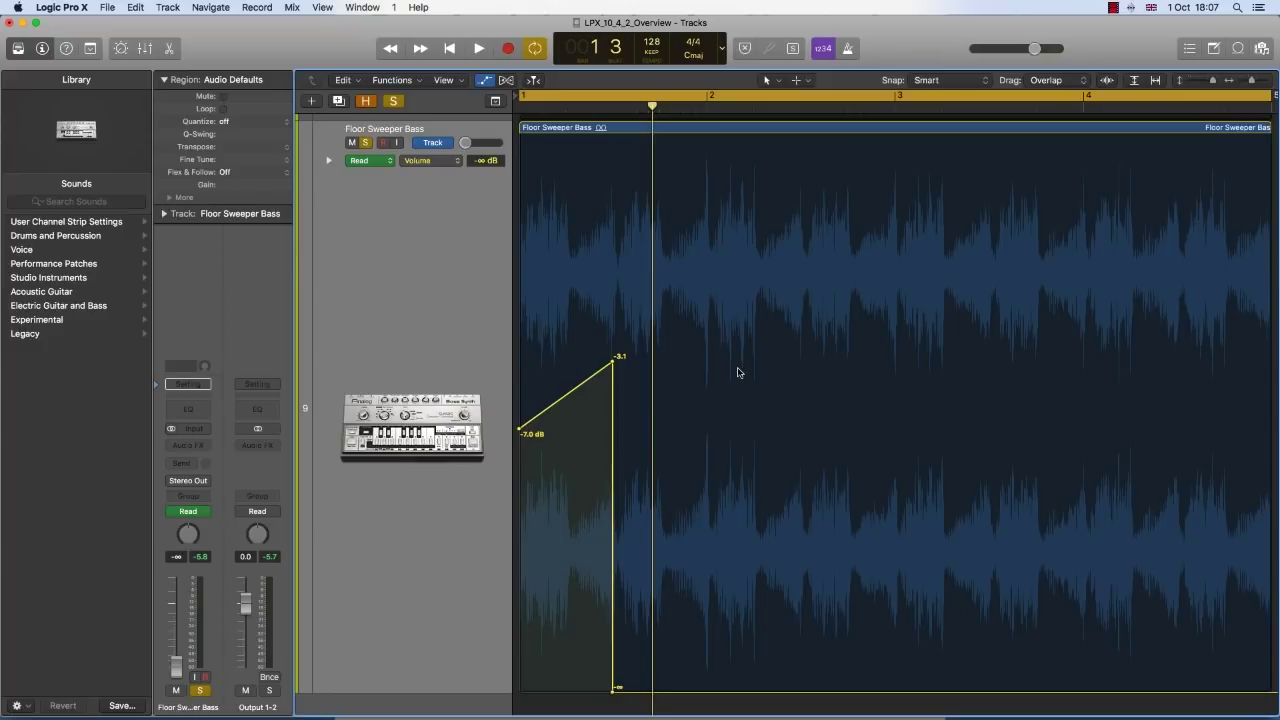
{"action": "key", "text": "space"}
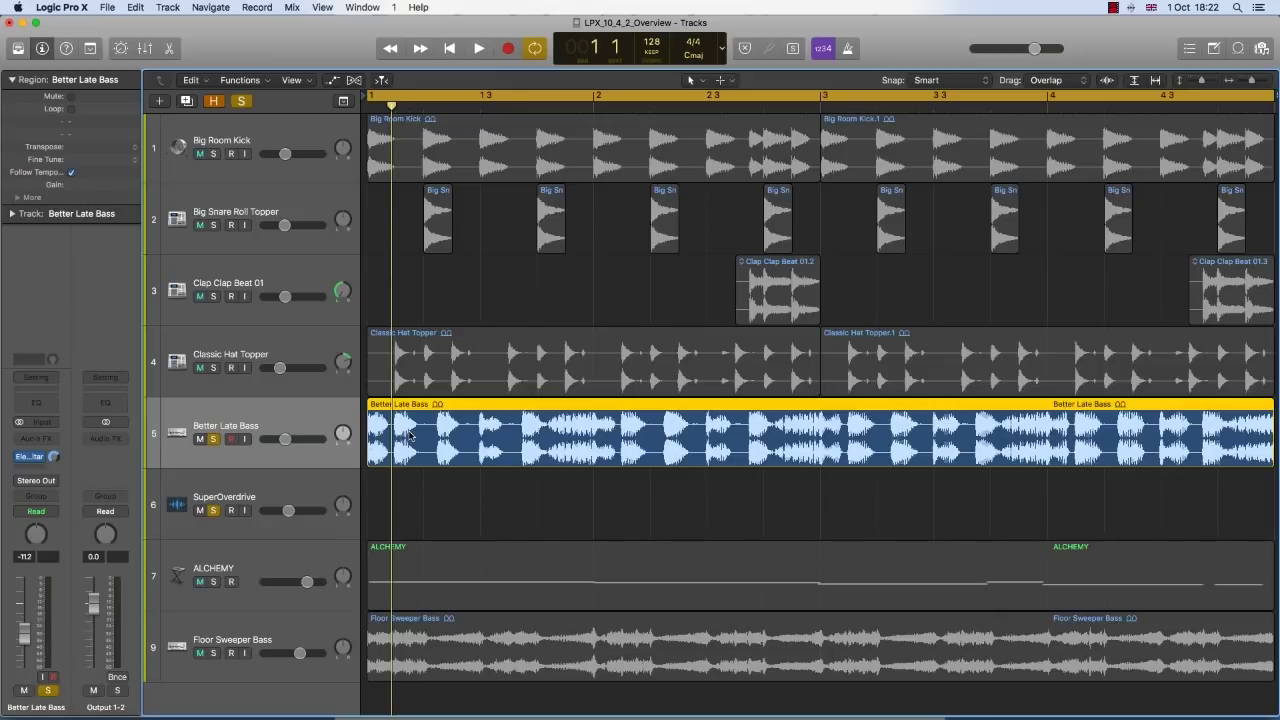
Enlarge the track lanes and route a Better Late Bass send to Mono Output 12 (Electric Guitar).
{"action": "key", "text": "super+Down"}
{"action": "key", "text": "super+Down"}
{"action": "key", "text": "super+Down"}
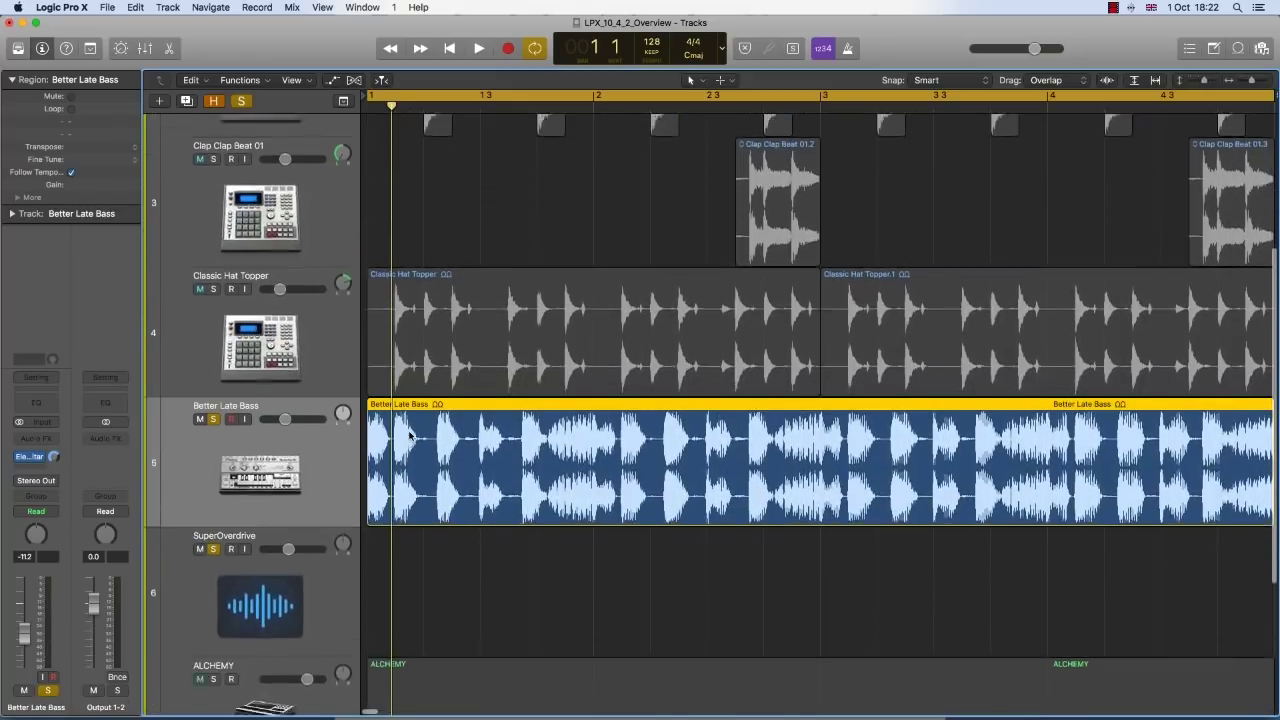
{"action": "key", "text": "super+Down"}
{"action": "scroll", "coordinate": [409, 435], "scroll_direction": "down", "scroll_amount": 3}
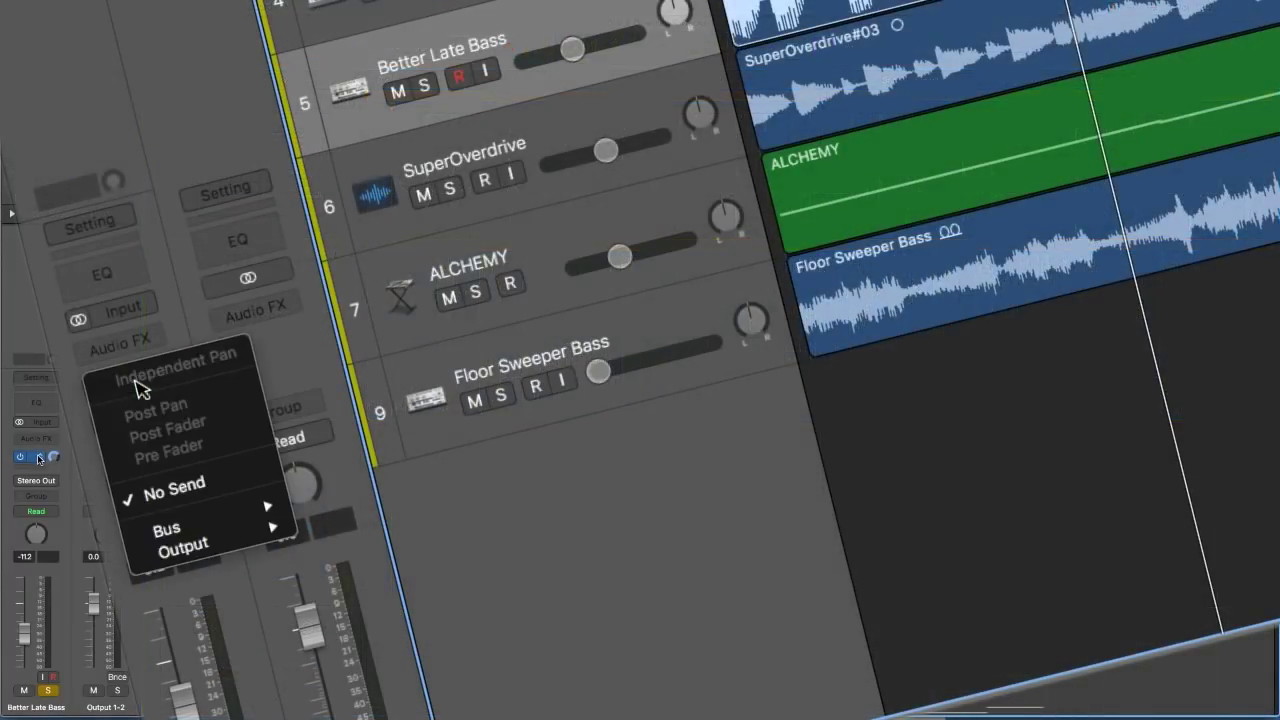
{"action": "mouse_move", "coordinate": [214, 548]}
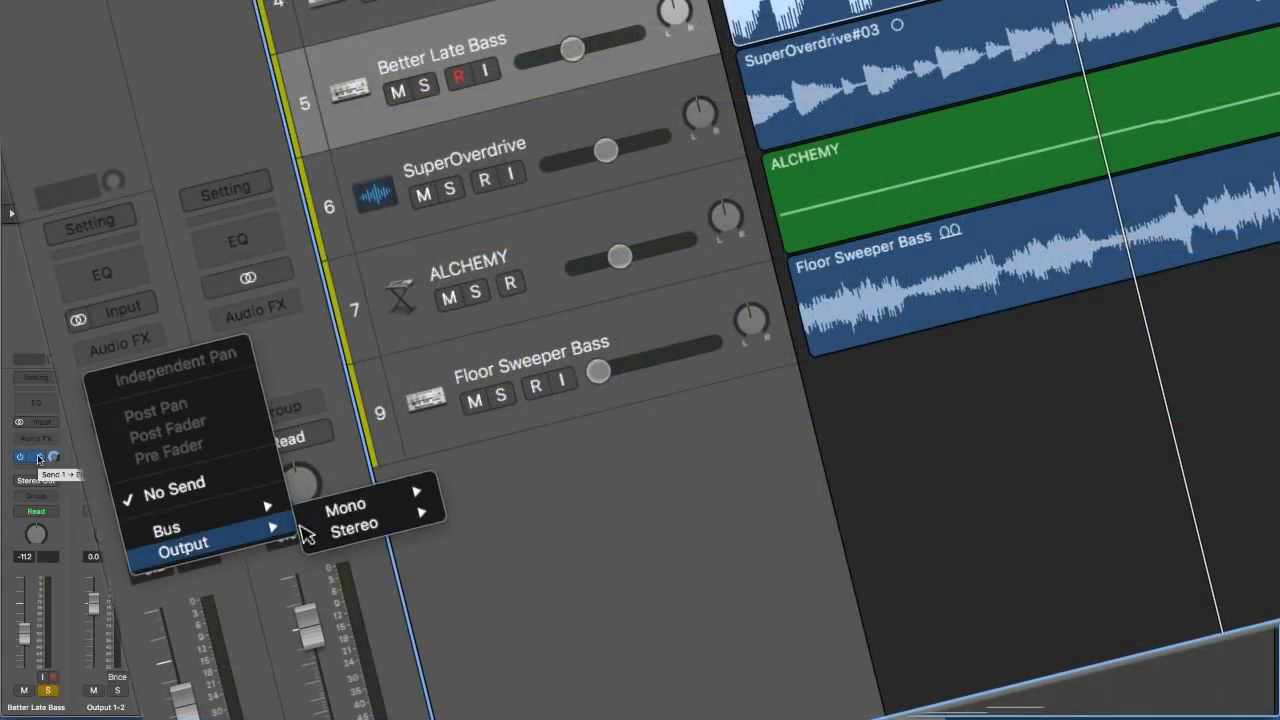
{"action": "mouse_move", "coordinate": [375, 510]}
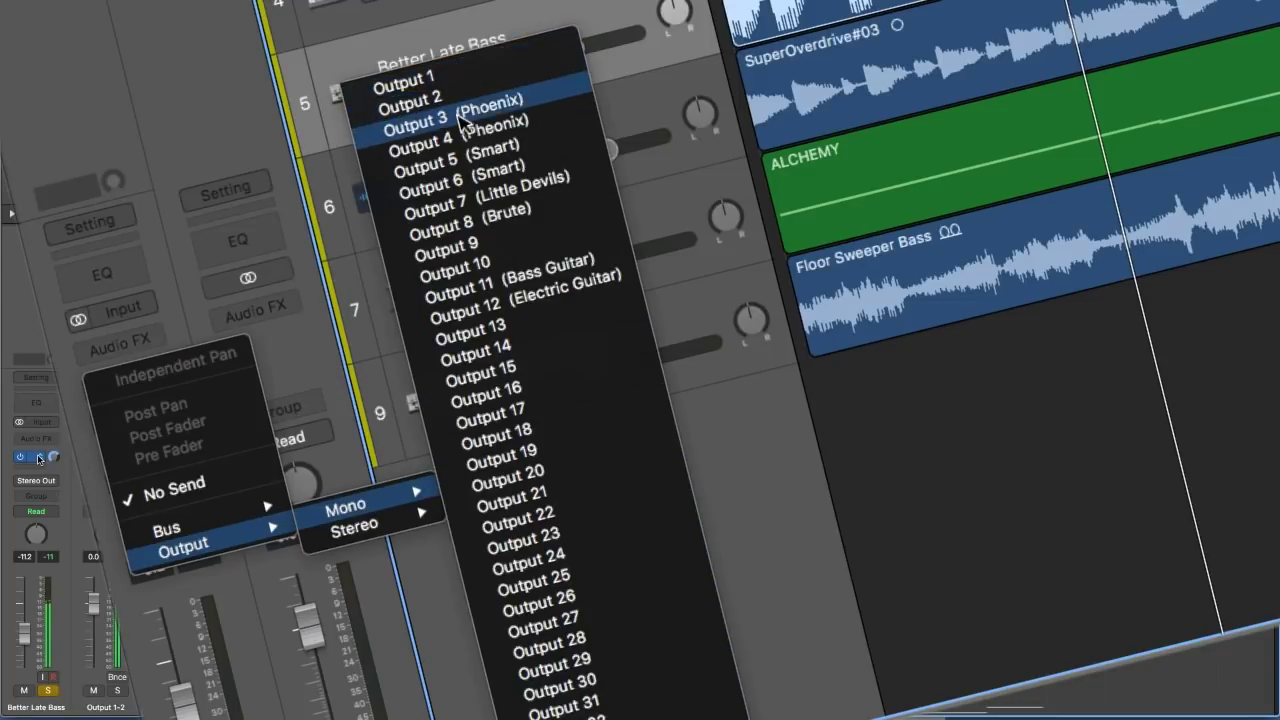
{"action": "left_click", "coordinate": [512, 303]}
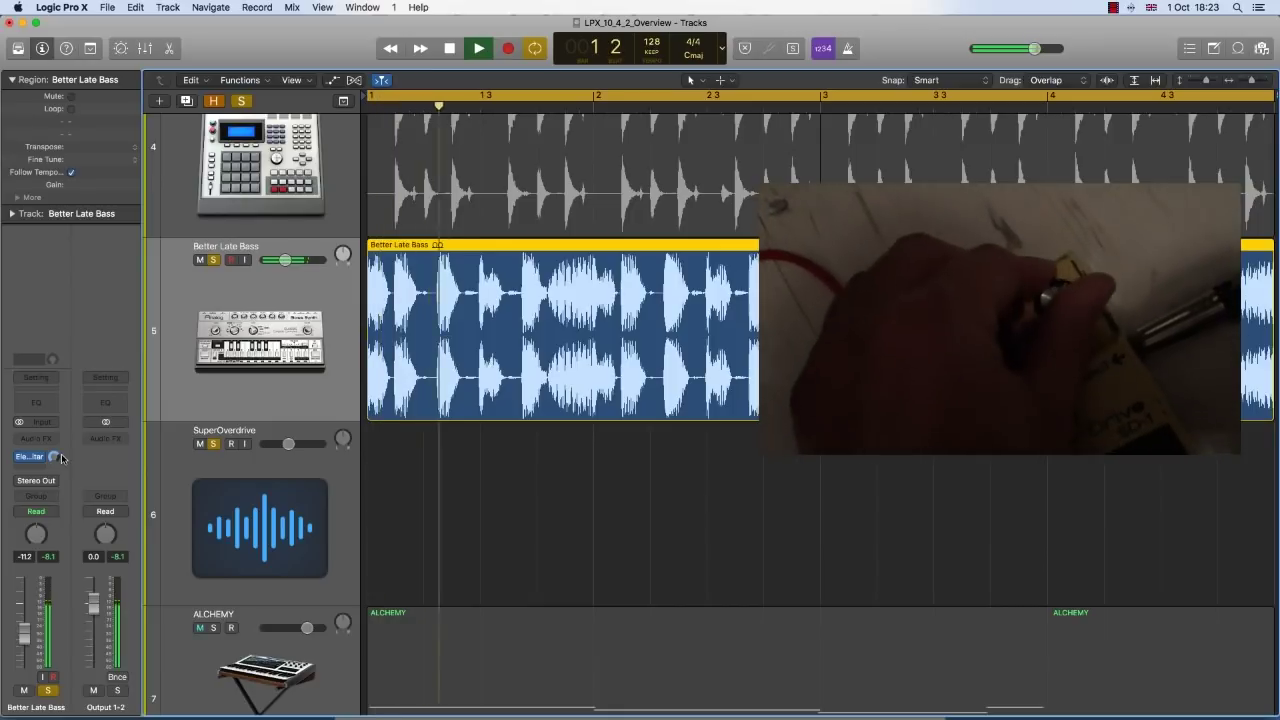
Recheck that the bass send stays routed to Output 12 (Electric Guitar).
{"action": "left_click", "coordinate": [40, 457]}
{"action": "mouse_move", "coordinate": [75, 566]}
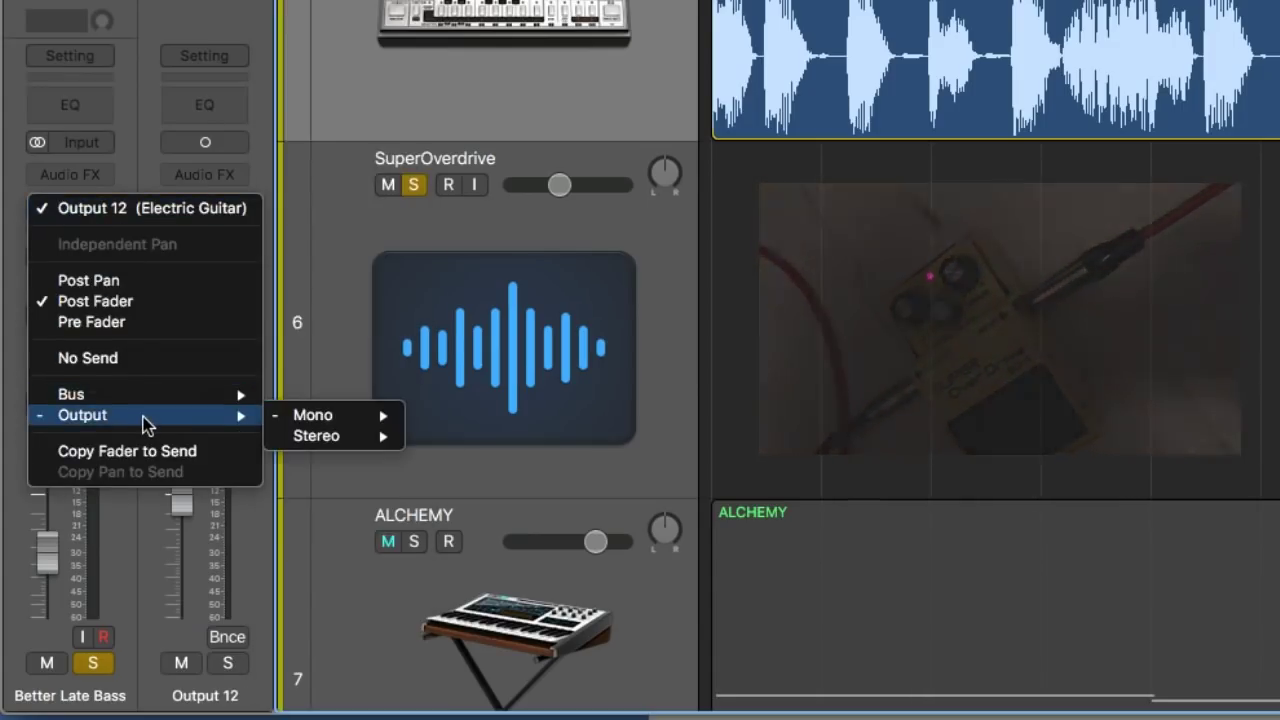
{"action": "mouse_move", "coordinate": [318, 420]}
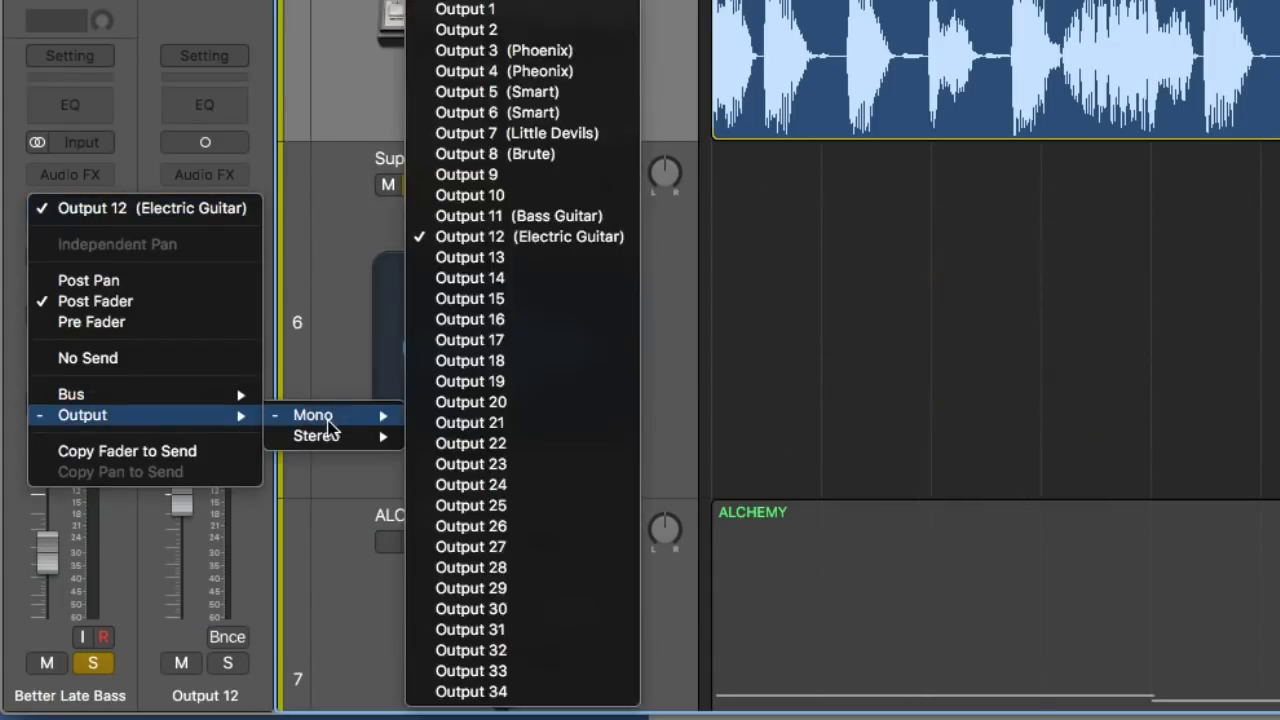
{"action": "left_click", "coordinate": [550, 241]}
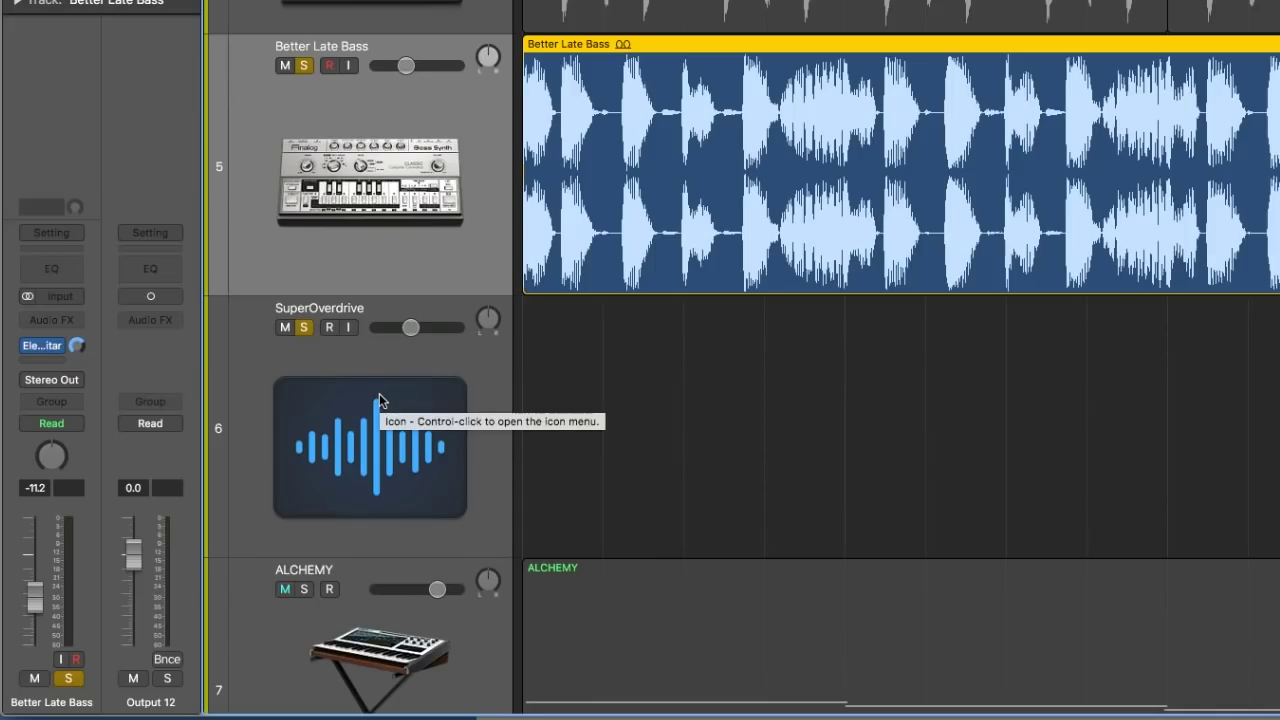
{"action": "mouse_move", "coordinate": [78, 370]}
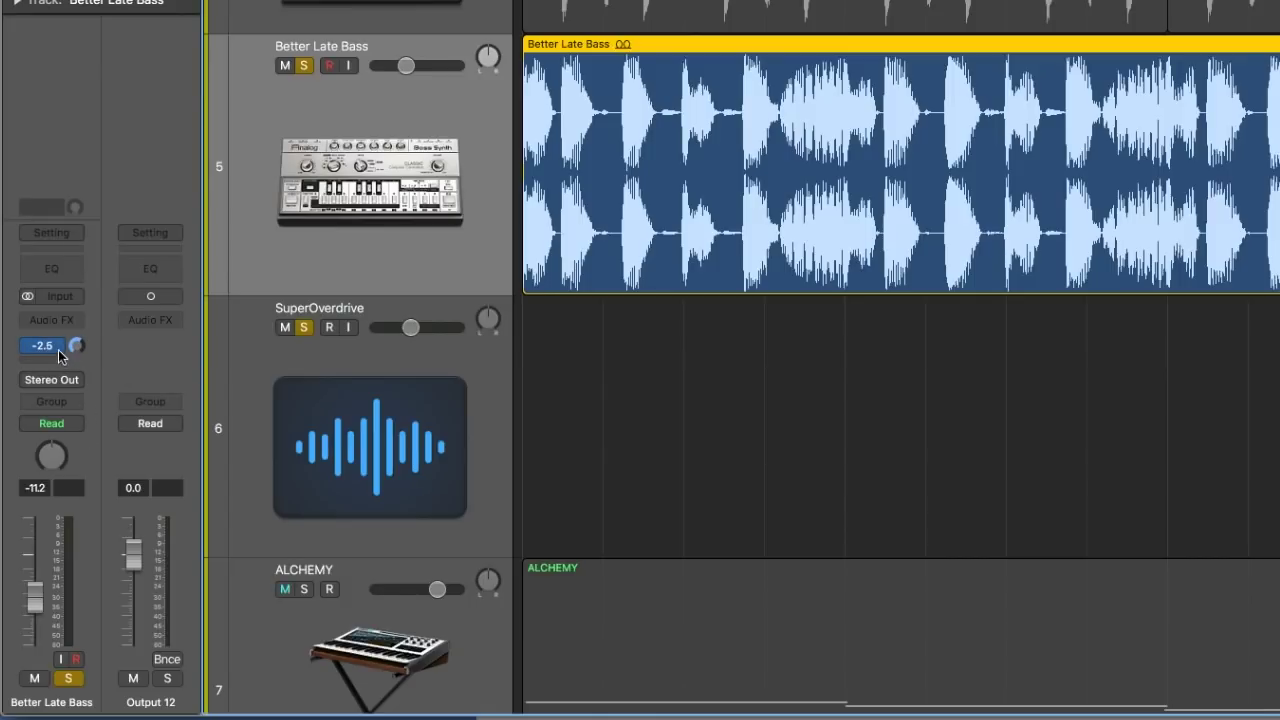
{"action": "left_click", "coordinate": [58, 350]}
{"action": "mouse_move", "coordinate": [90, 497]}
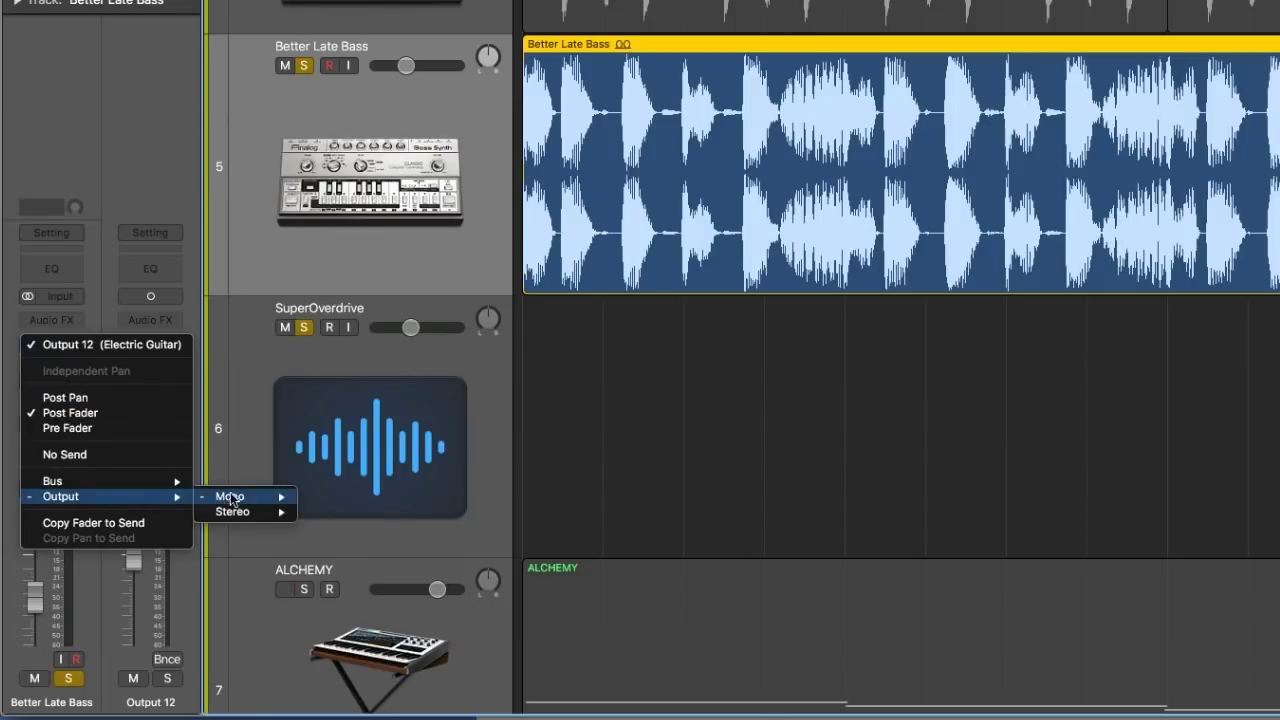
{"action": "mouse_move", "coordinate": [236, 499]}
{"action": "left_click", "coordinate": [400, 365]}
Set the SuperOverdrive track's input to Input 2 (Mic) and start recording on it.
{"action": "left_click", "coordinate": [382, 422]}
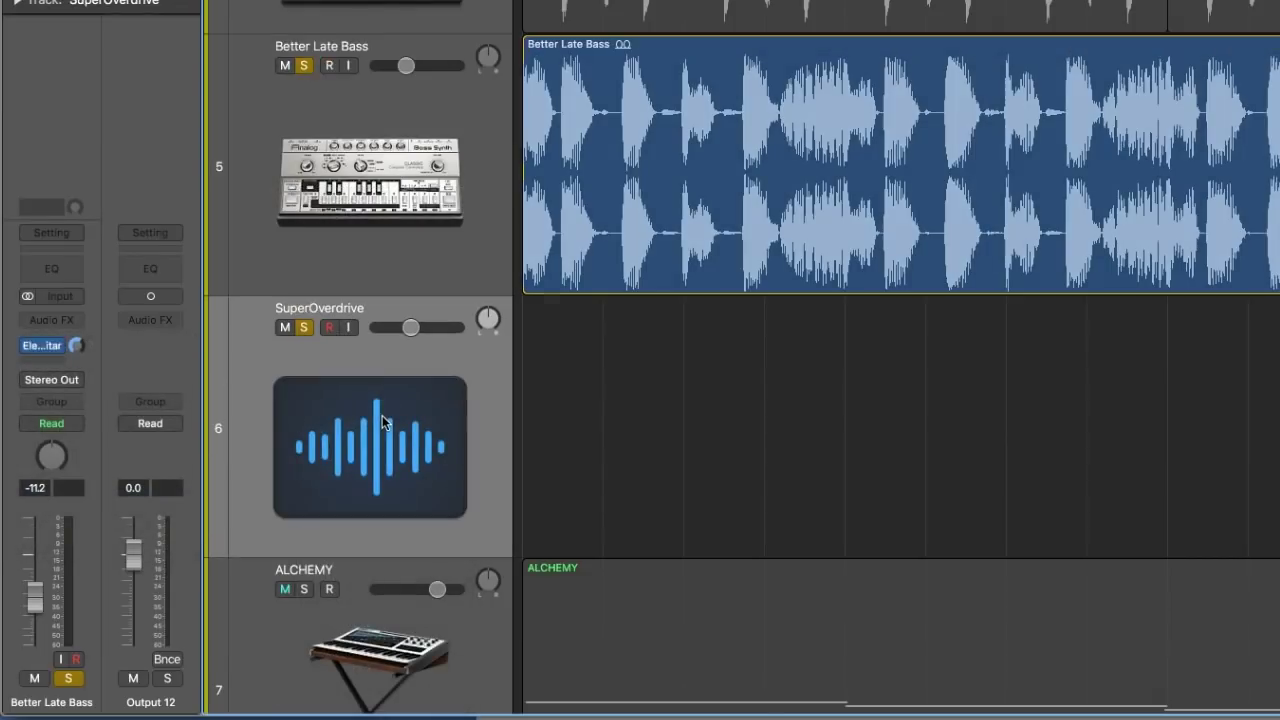
{"action": "left_click", "coordinate": [59, 306]}
{"action": "mouse_move", "coordinate": [84, 359]}
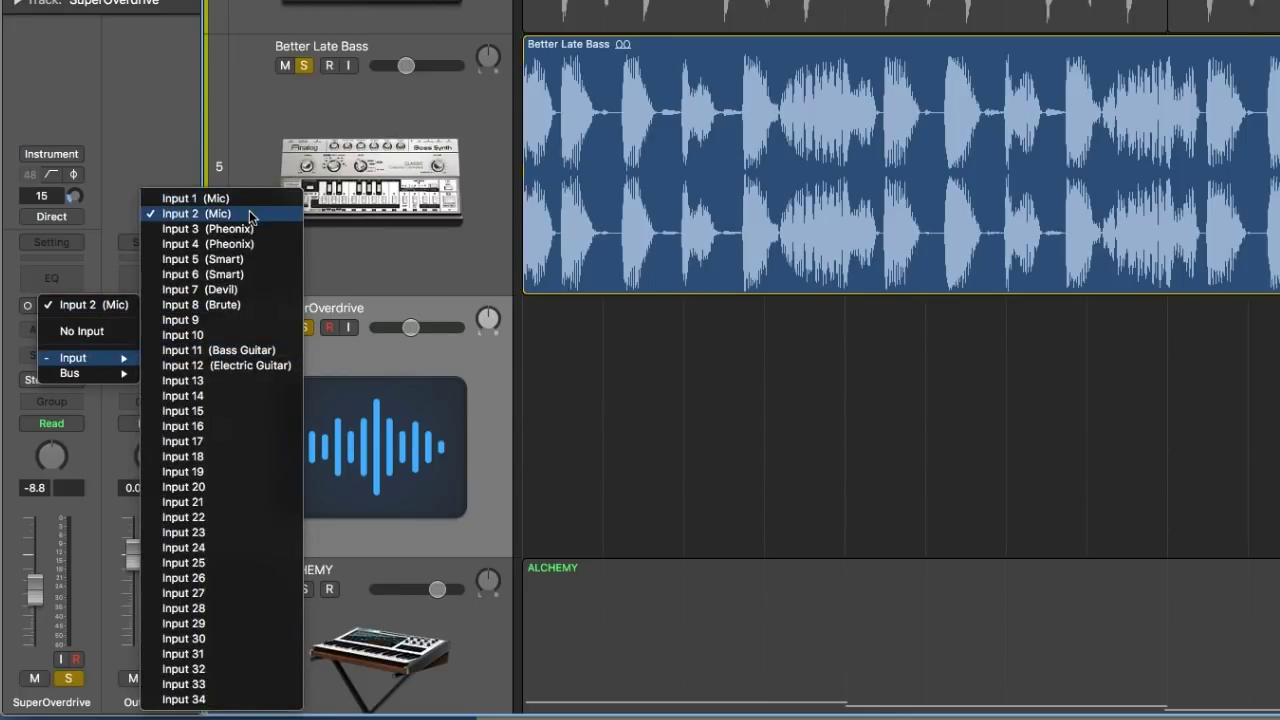
{"action": "left_click", "coordinate": [251, 210]}
{"action": "key", "text": "r"}
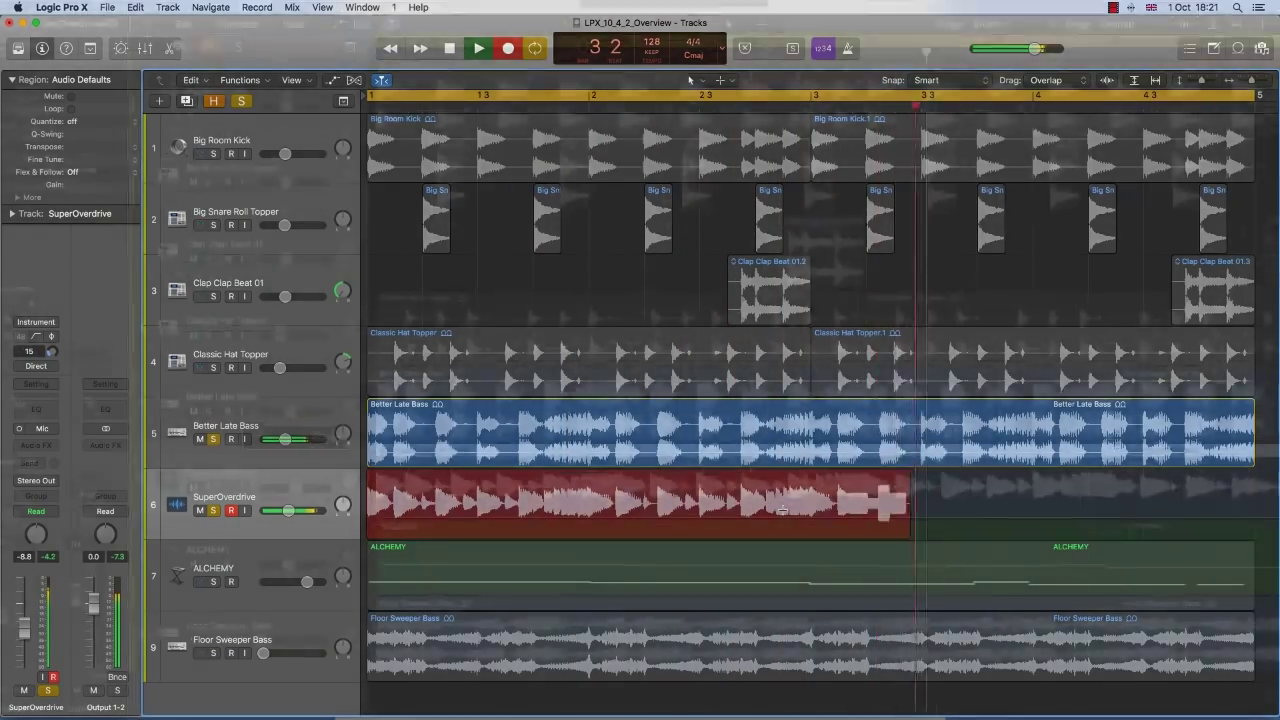
Stop recording the SuperOverdrive take and adjust its volume fader up and back down.
{"action": "key", "text": "space"}
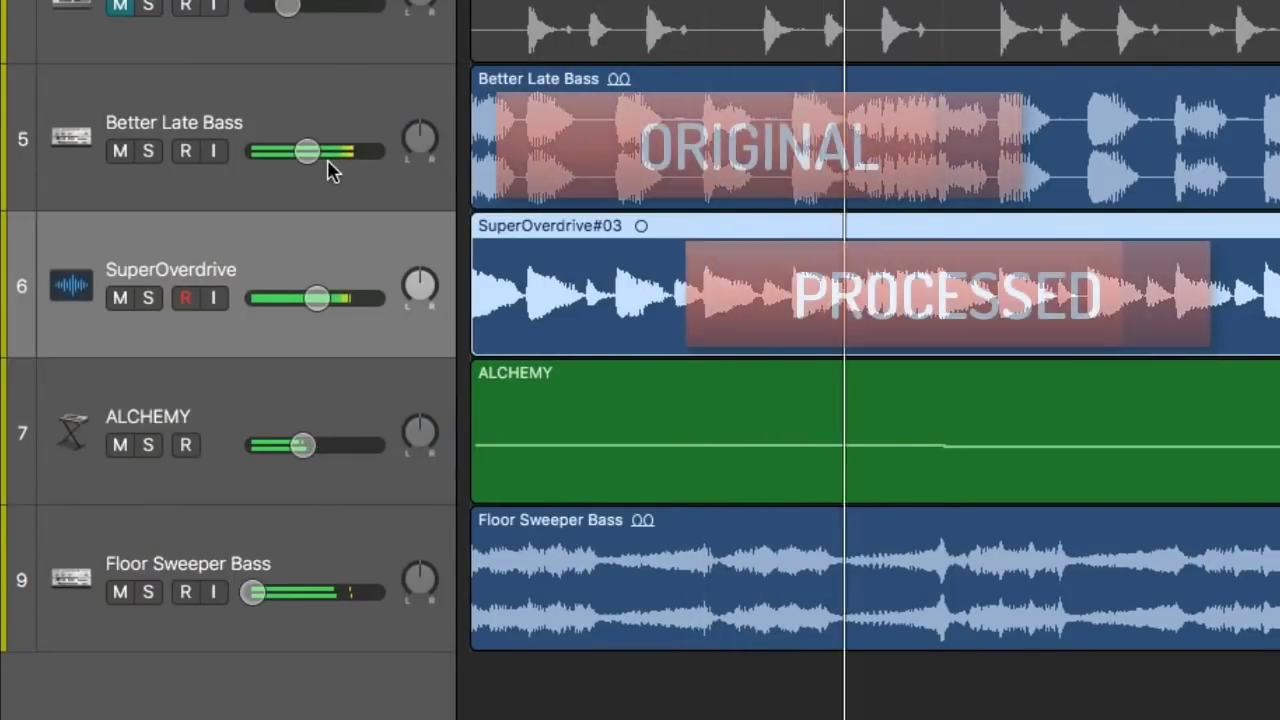
{"action": "left_click_drag", "start_coordinate": [320, 296], "coordinate": [343, 297]}
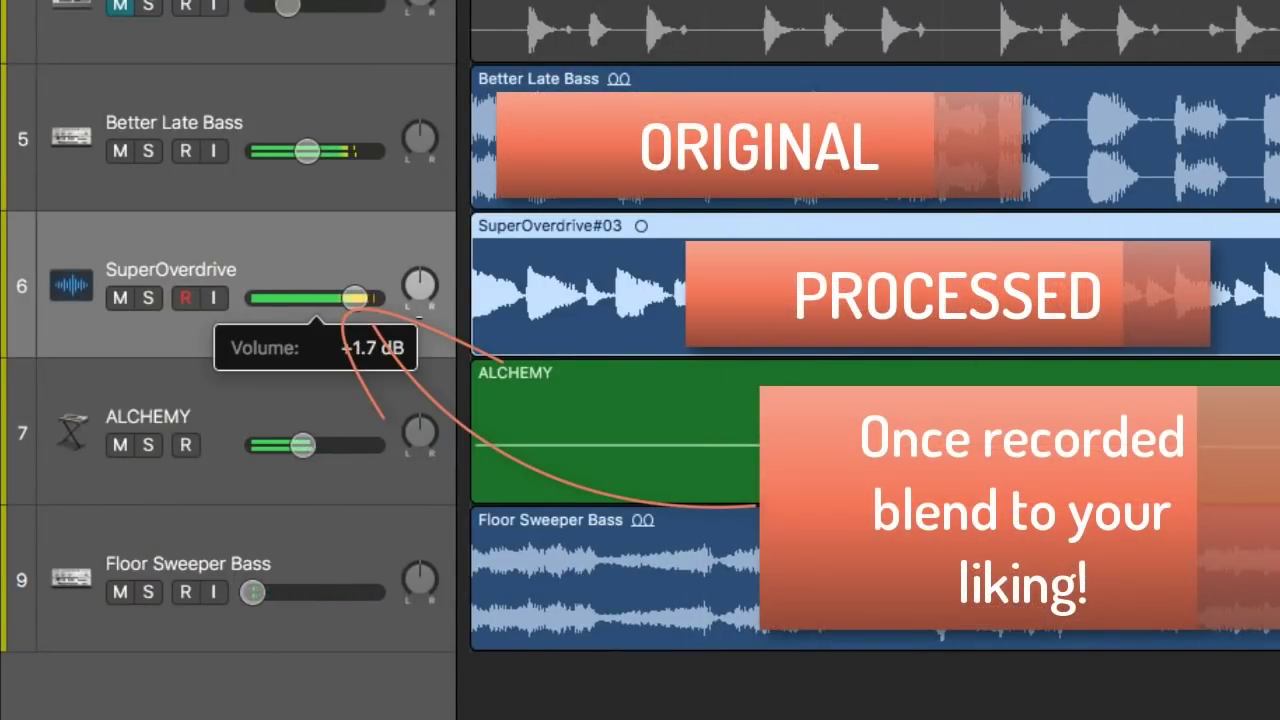
{"action": "mouse_move", "coordinate": [347, 297]}
{"action": "left_mouse_down"}
{"action": "mouse_move", "coordinate": [262, 297]}
{"action": "mouse_move", "coordinate": [209, 326]}
{"action": "mouse_move", "coordinate": [252, 298]}
{"action": "mouse_move", "coordinate": [327, 298]}
{"action": "left_mouse_up"}
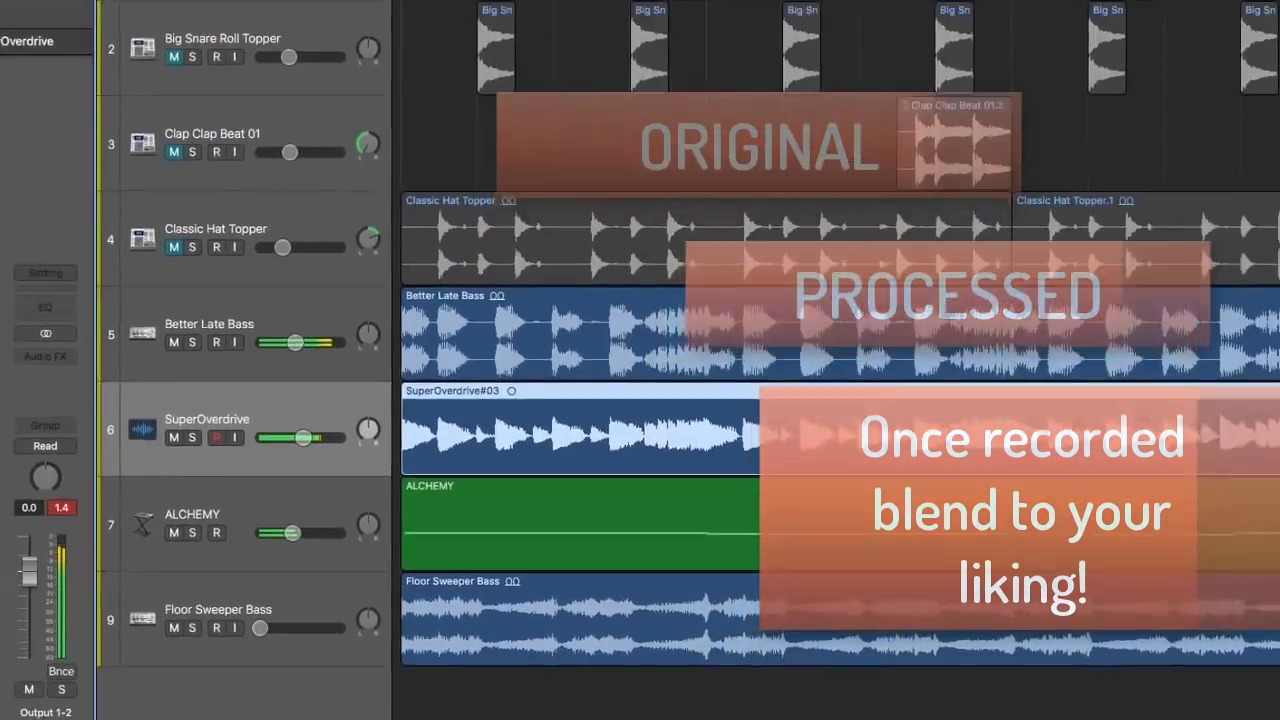
Add a SuperOverdrive send to Bus 2 Reverb with its level set to -20.0 dB.
{"action": "left_click", "coordinate": [0, 377]}
{"action": "mouse_move", "coordinate": [0, 485]}
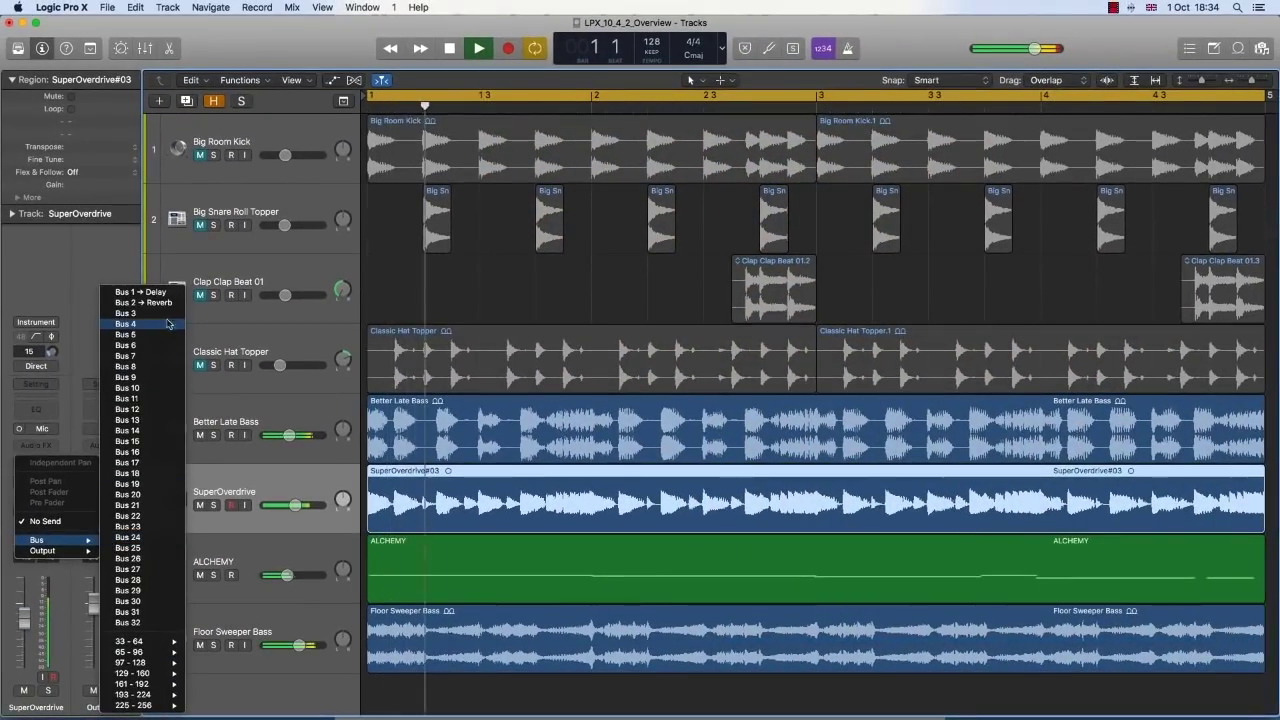
{"action": "left_click", "coordinate": [167, 303]}
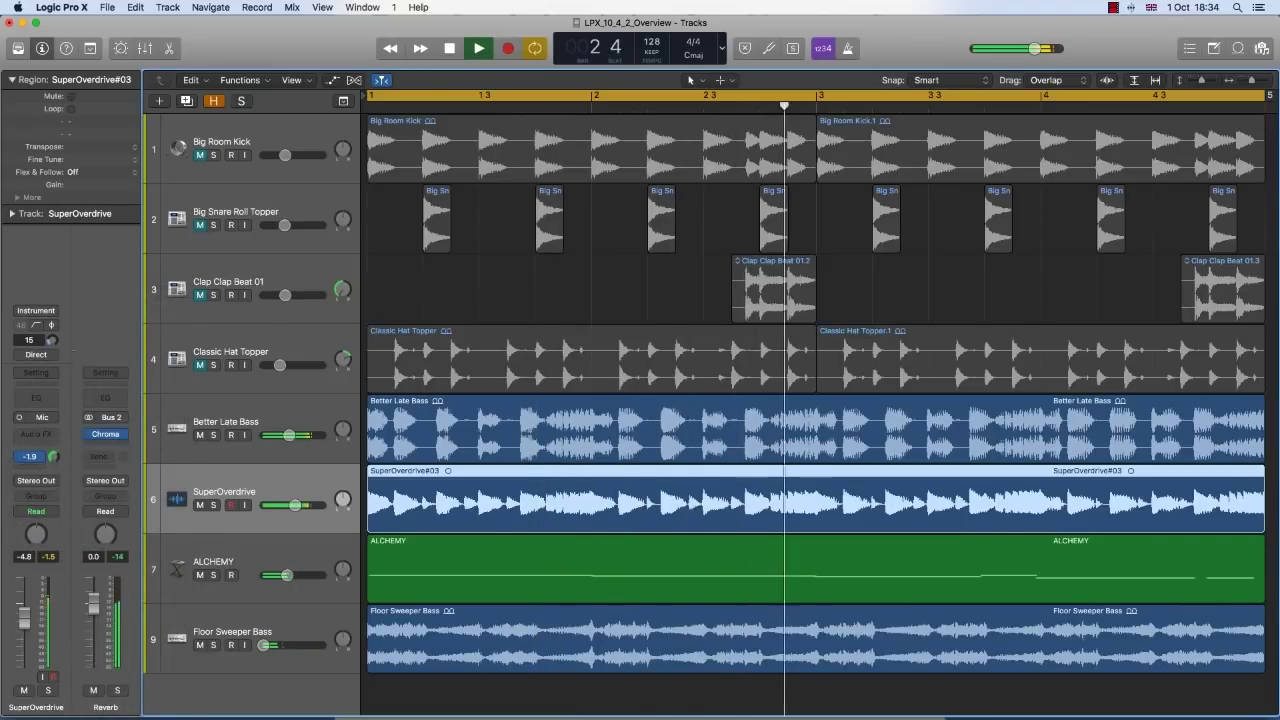
{"action": "left_click_drag", "start_coordinate": [52, 456], "coordinate": [52, 468]}
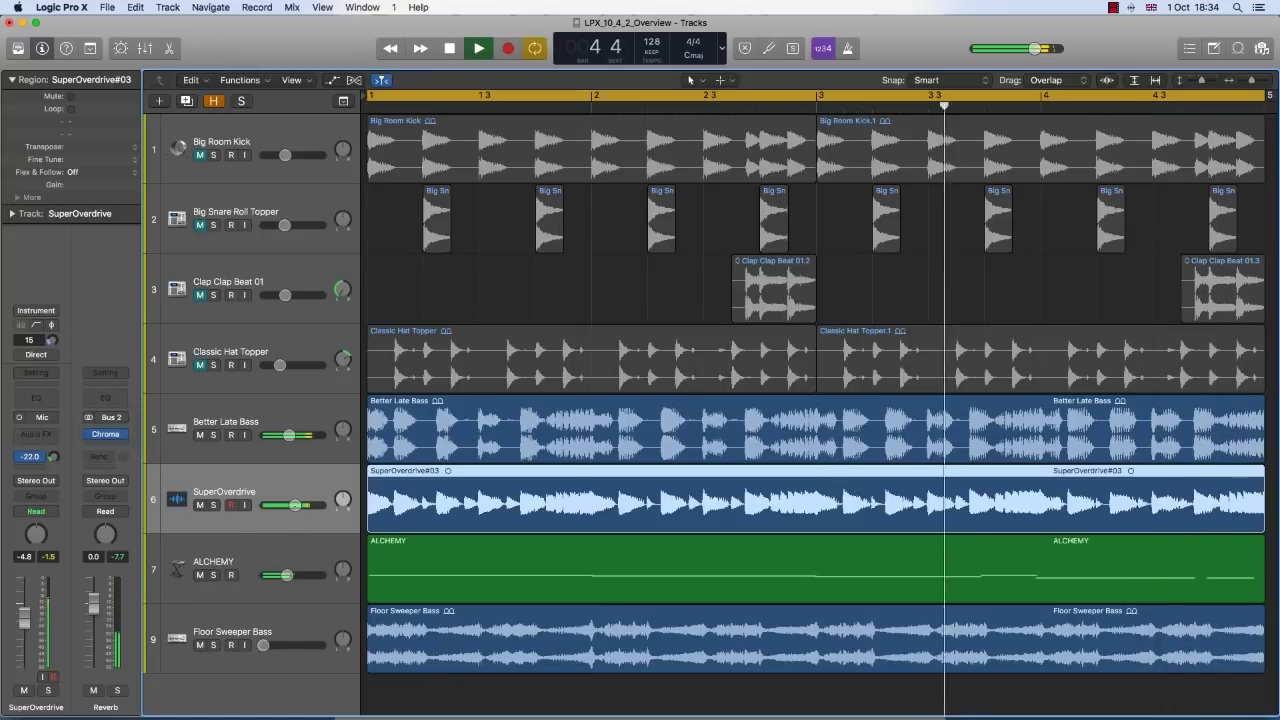
{"action": "left_click_drag", "start_coordinate": [55, 457], "coordinate": [55, 452]}
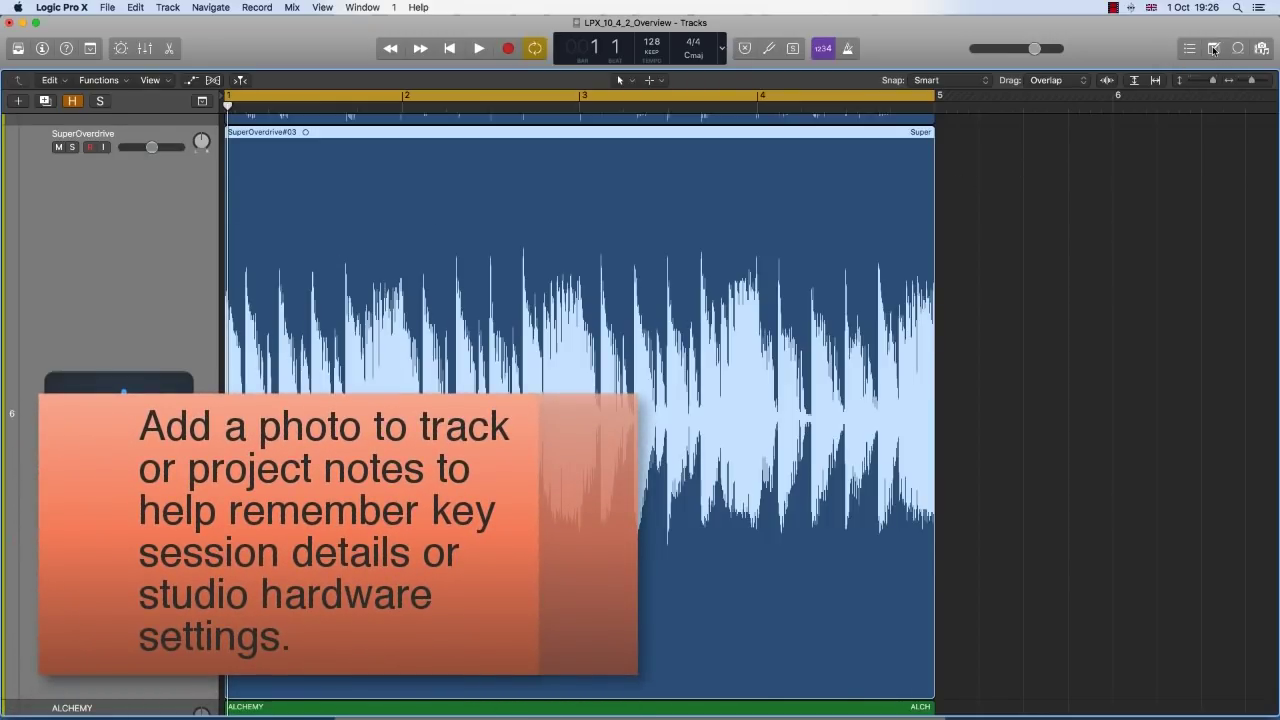
In the Note Pads, give the SuperOverdrive track note an 'SD-1 Settings' heading and the SD-1 pedal photo.
{"action": "left_click", "coordinate": [1214, 50]}
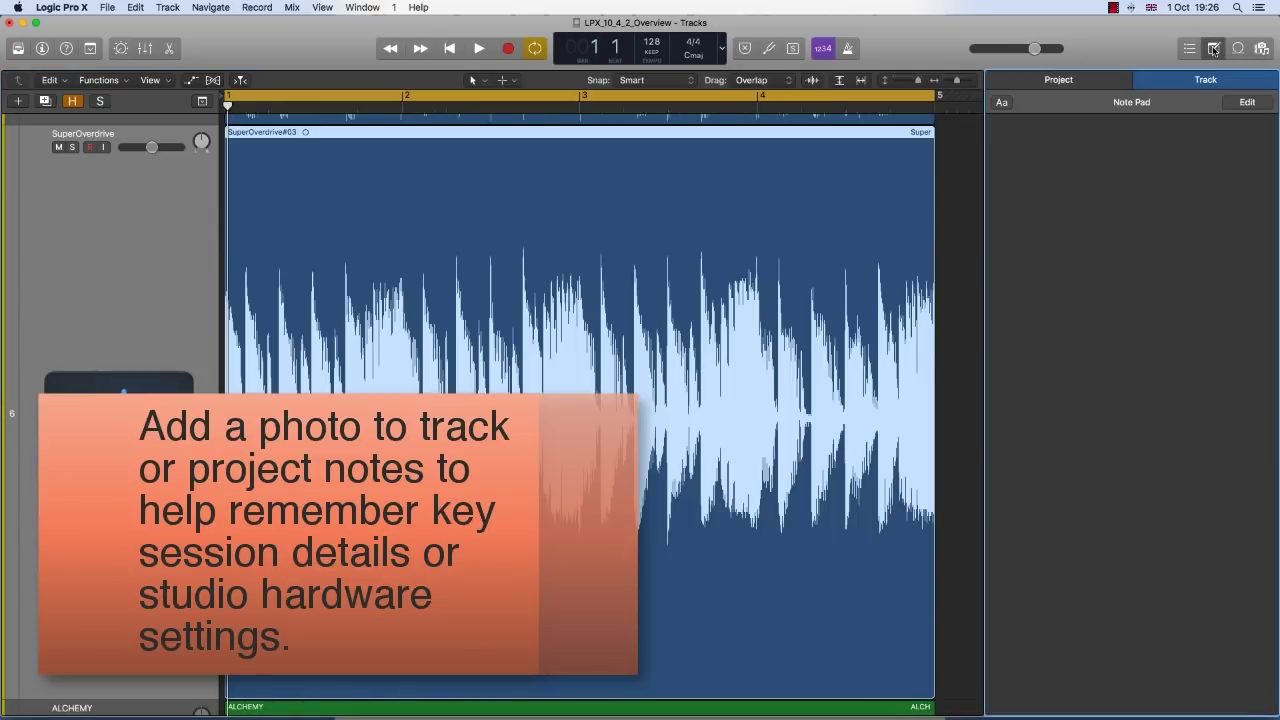
{"action": "left_click", "coordinate": [1078, 79]}
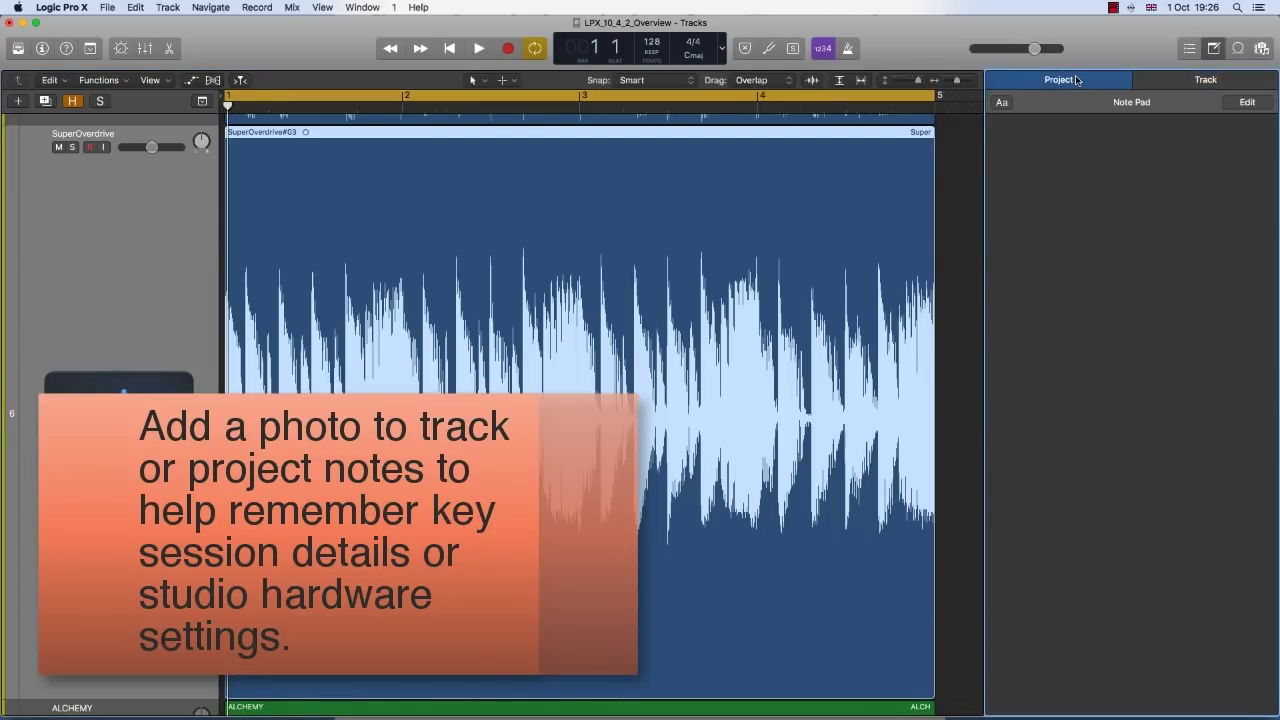
{"action": "left_click", "coordinate": [1200, 82]}
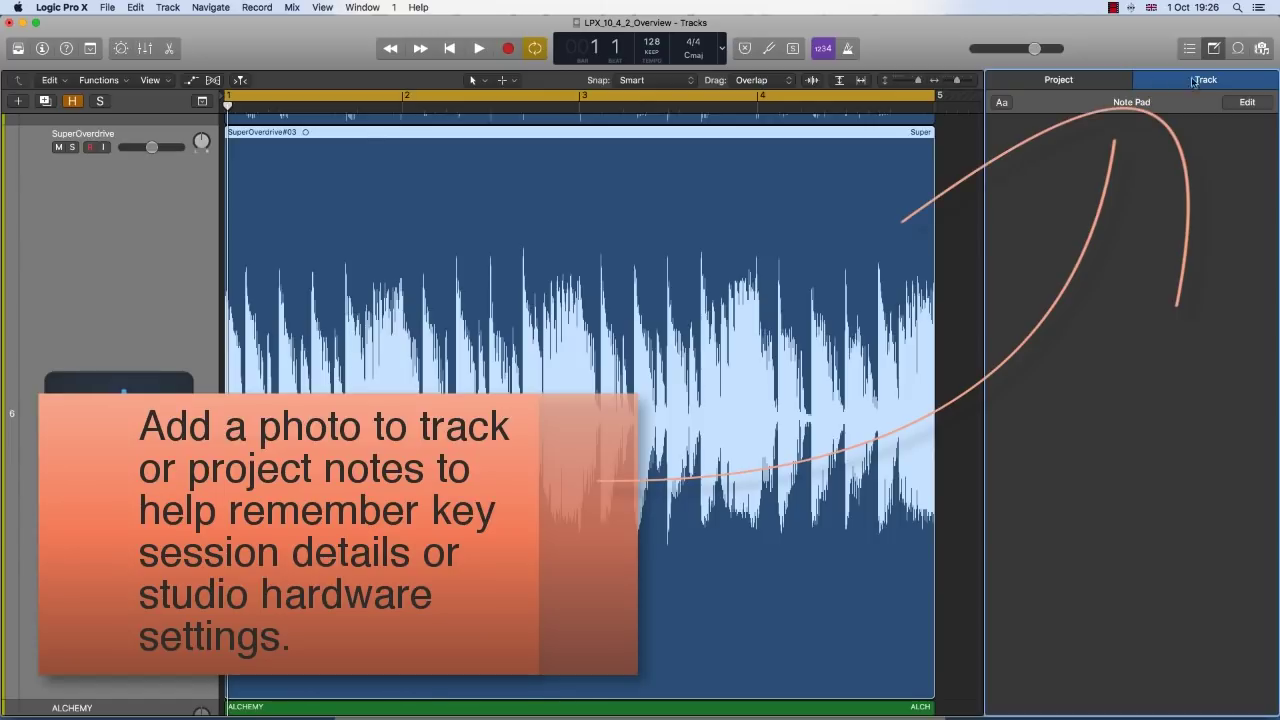
{"action": "left_click", "coordinate": [1073, 80]}
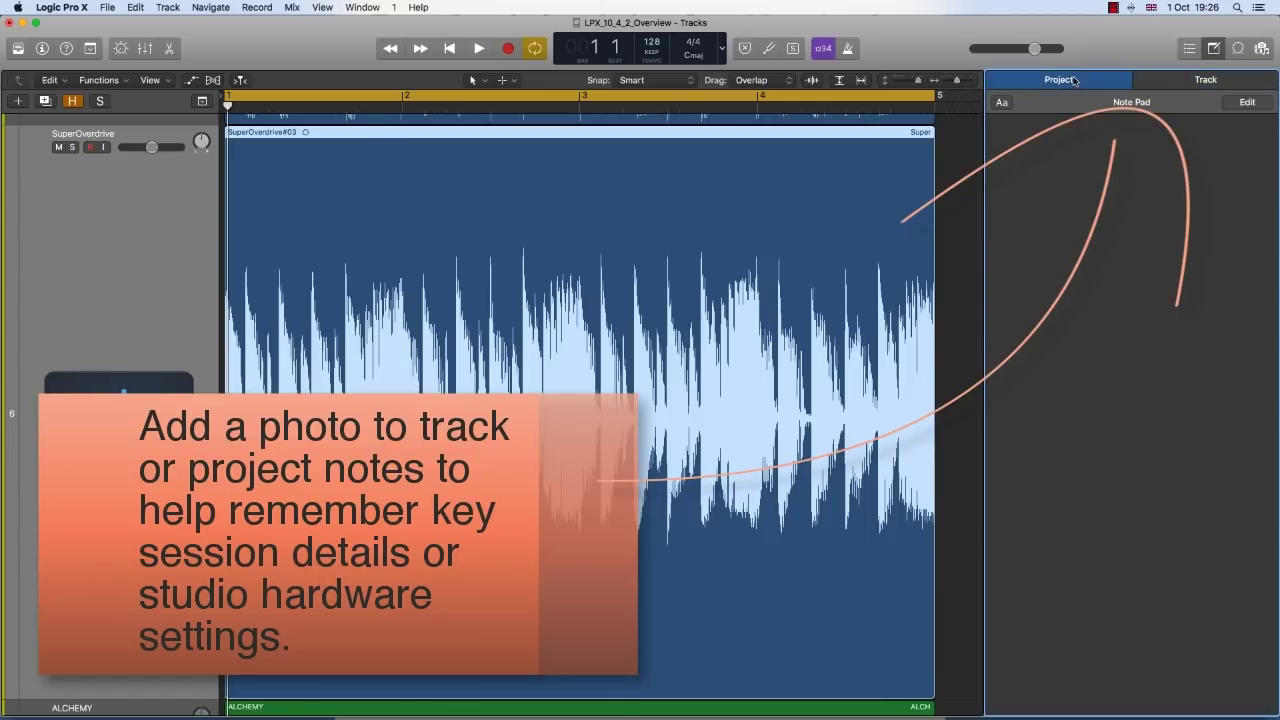
{"action": "left_click", "coordinate": [1181, 83]}
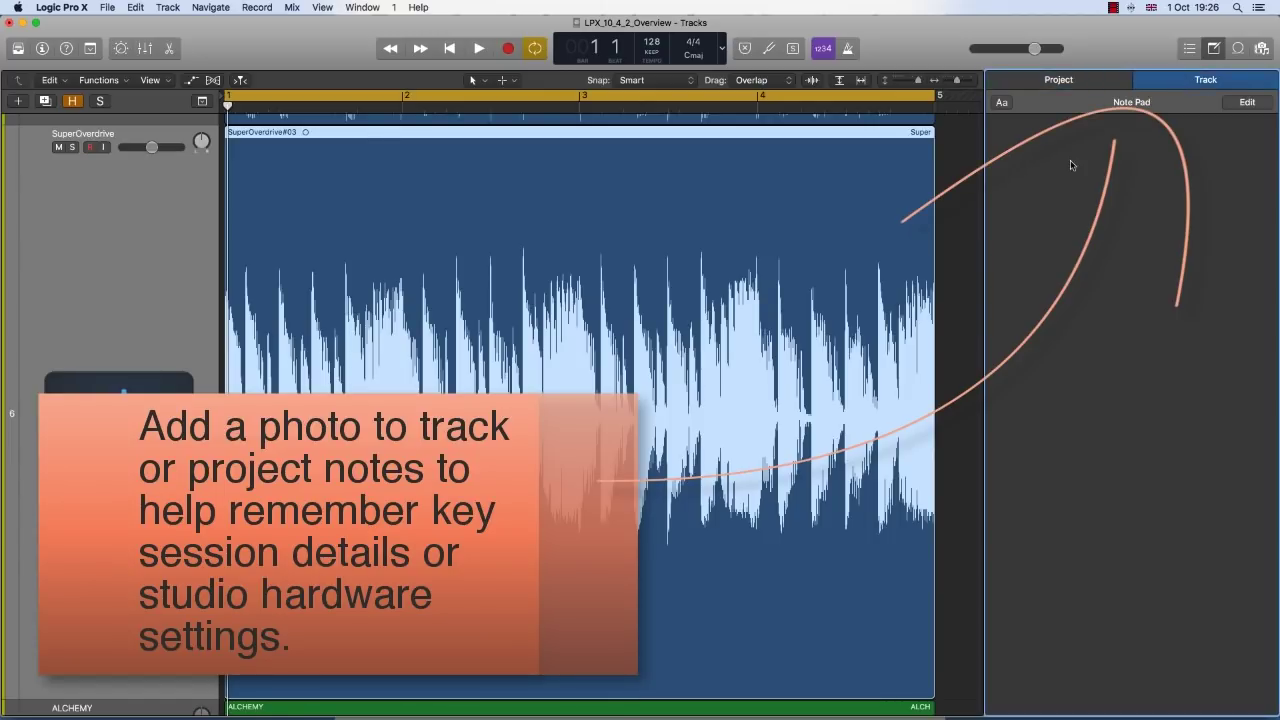
{"action": "type", "text": "D-1 Settings"}
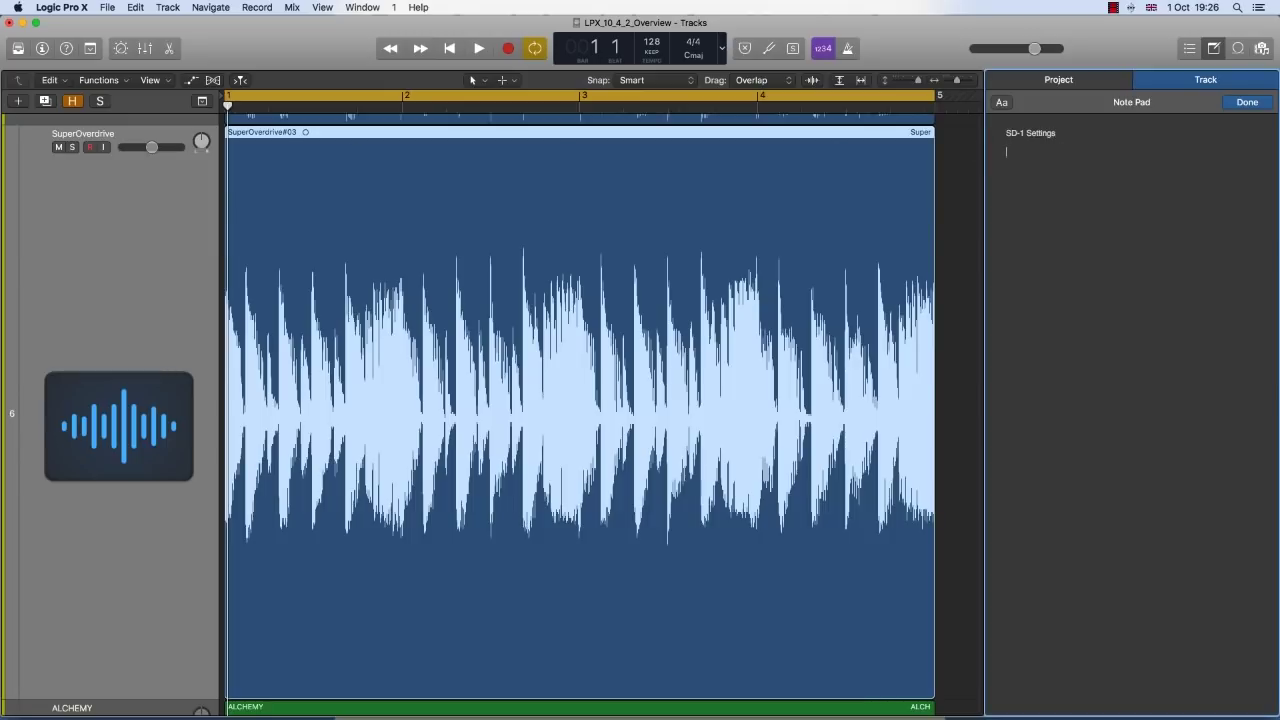
{"action": "left_click_drag", "start_coordinate": [771, 243], "coordinate": [1034, 246]}
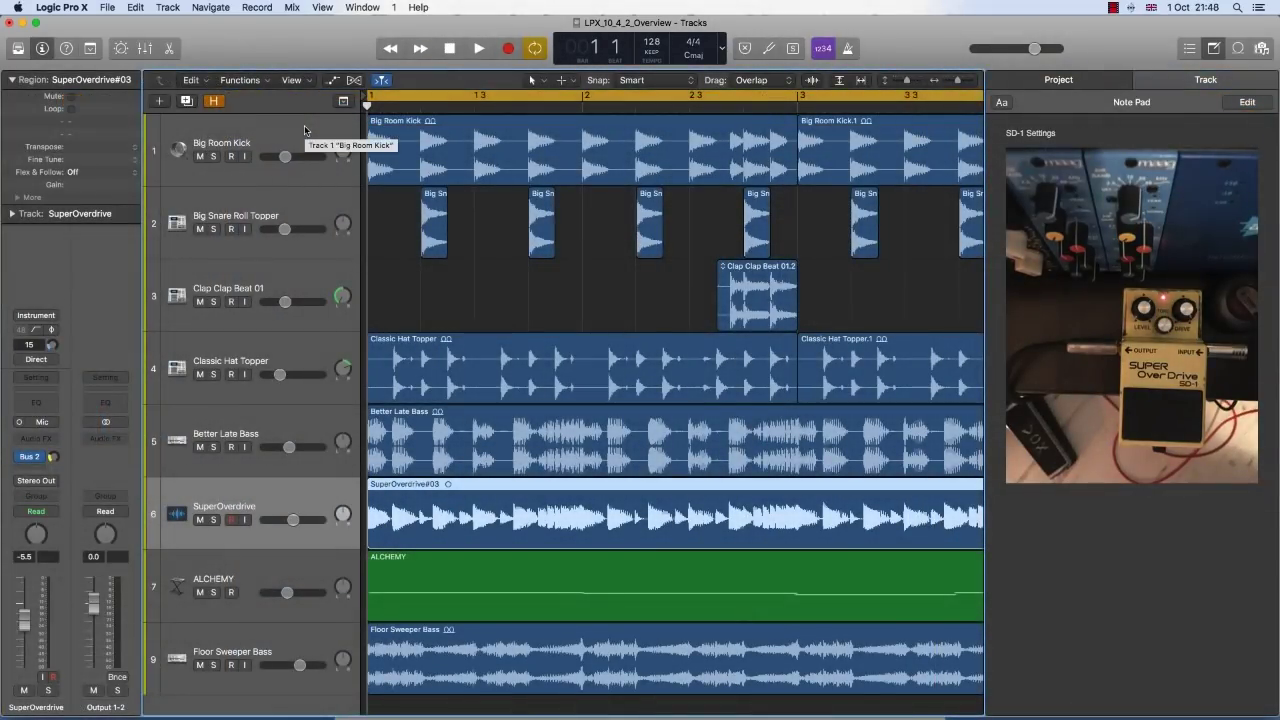
Step down through the tracks to view each note photo, ending on Better Late Bass.
{"action": "left_click", "coordinate": [304, 125]}
{"action": "key", "text": "Down"}
{"action": "key", "text": "Down"}
{"action": "key", "text": "Down"}
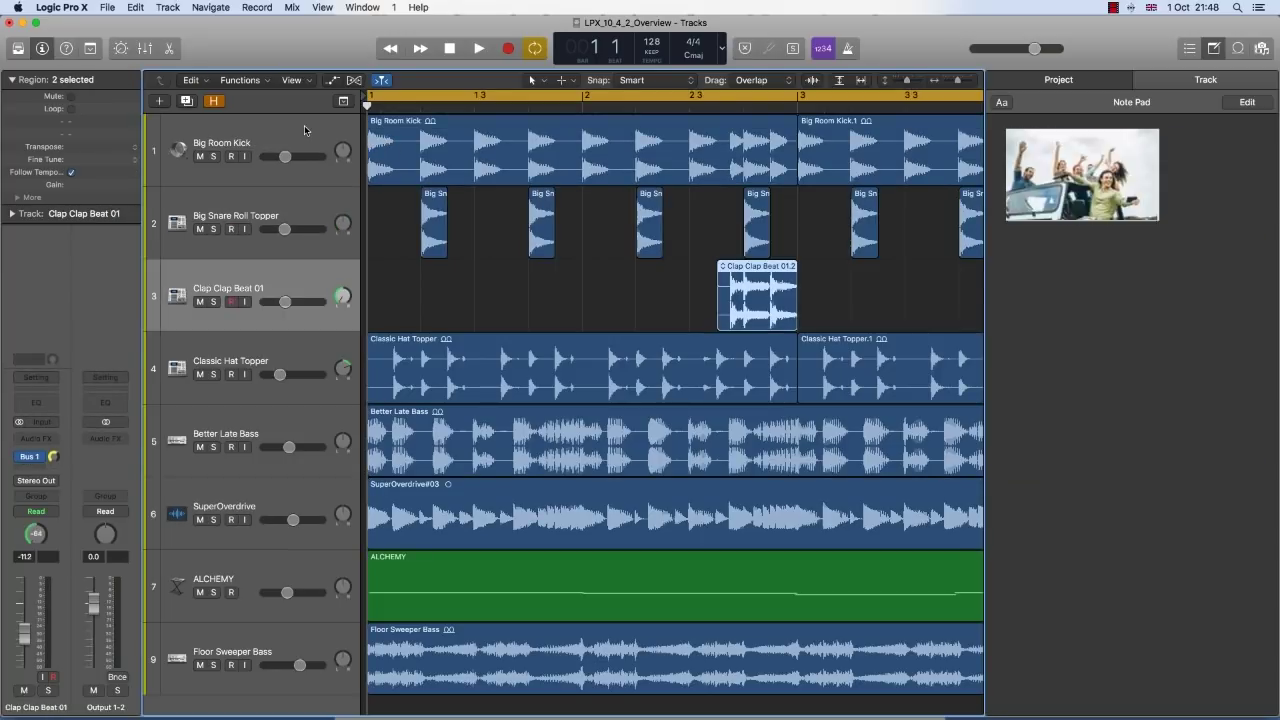
{"action": "key", "text": "Down"}
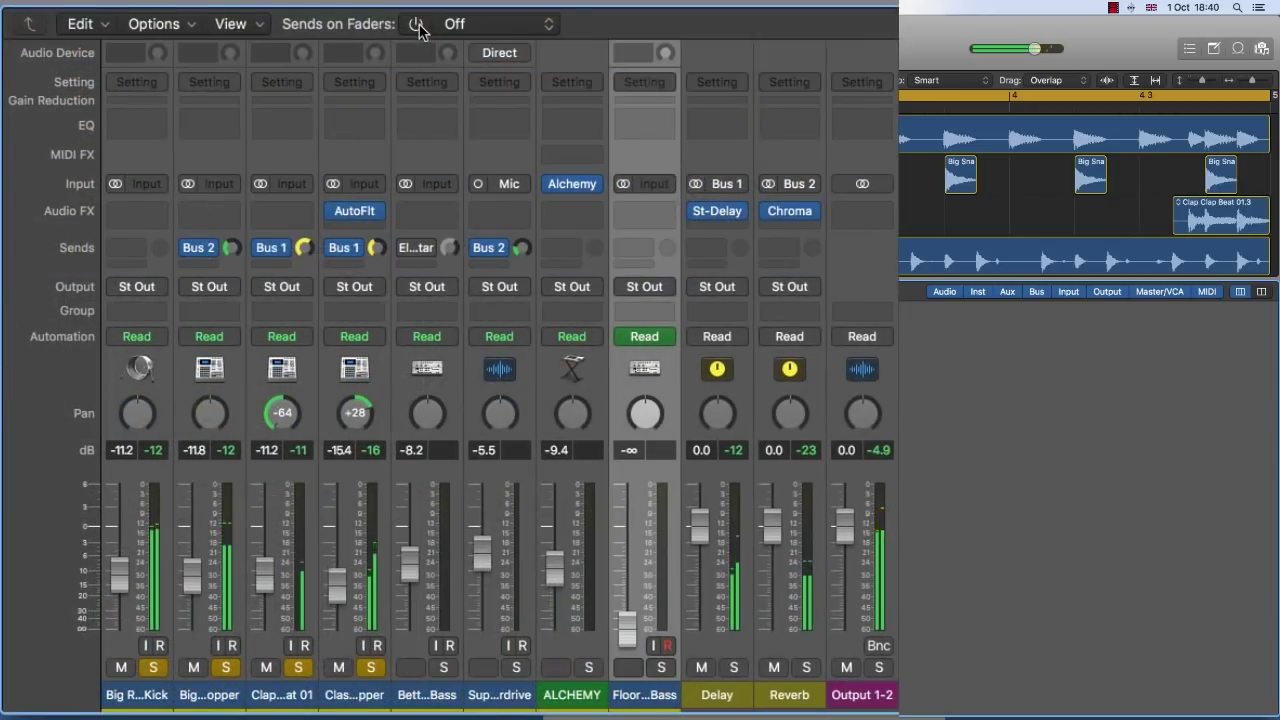
Turn on Sends on Faders, view Bus 2 Reverb sends, then switch back to Bus 1 Delay.
{"action": "left_click", "coordinate": [417, 25]}
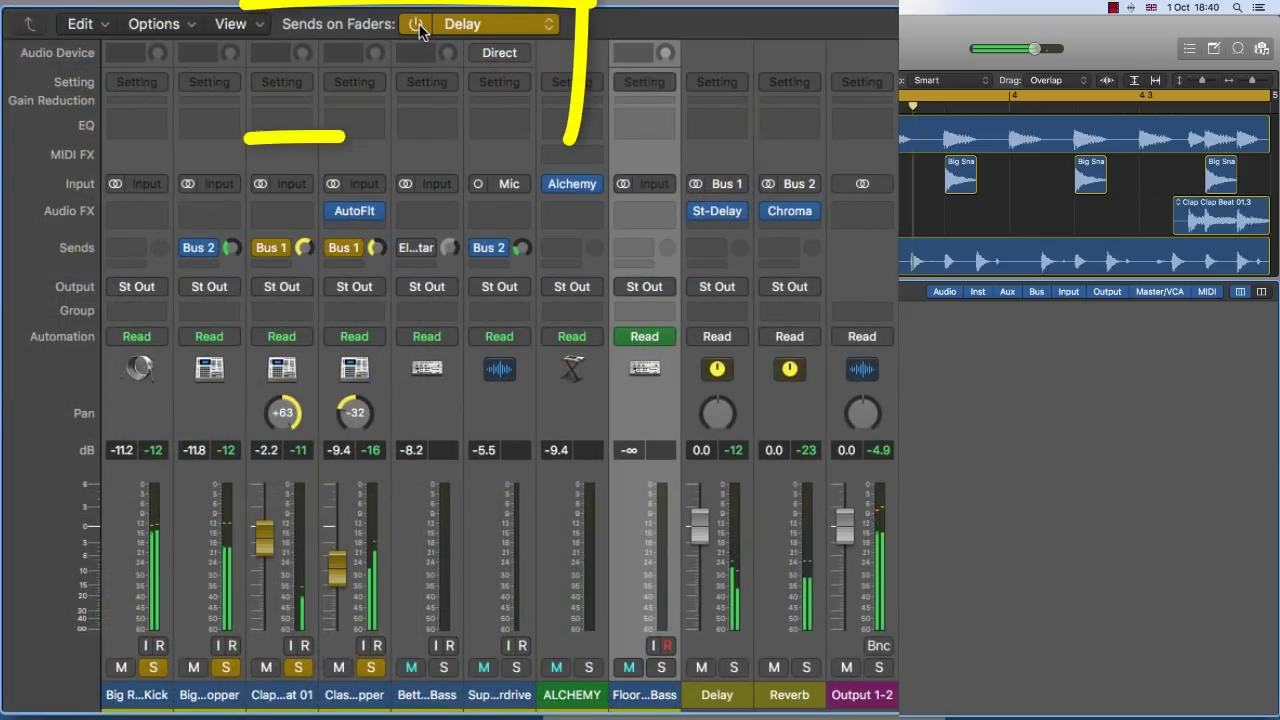
{"action": "left_click", "coordinate": [478, 25]}
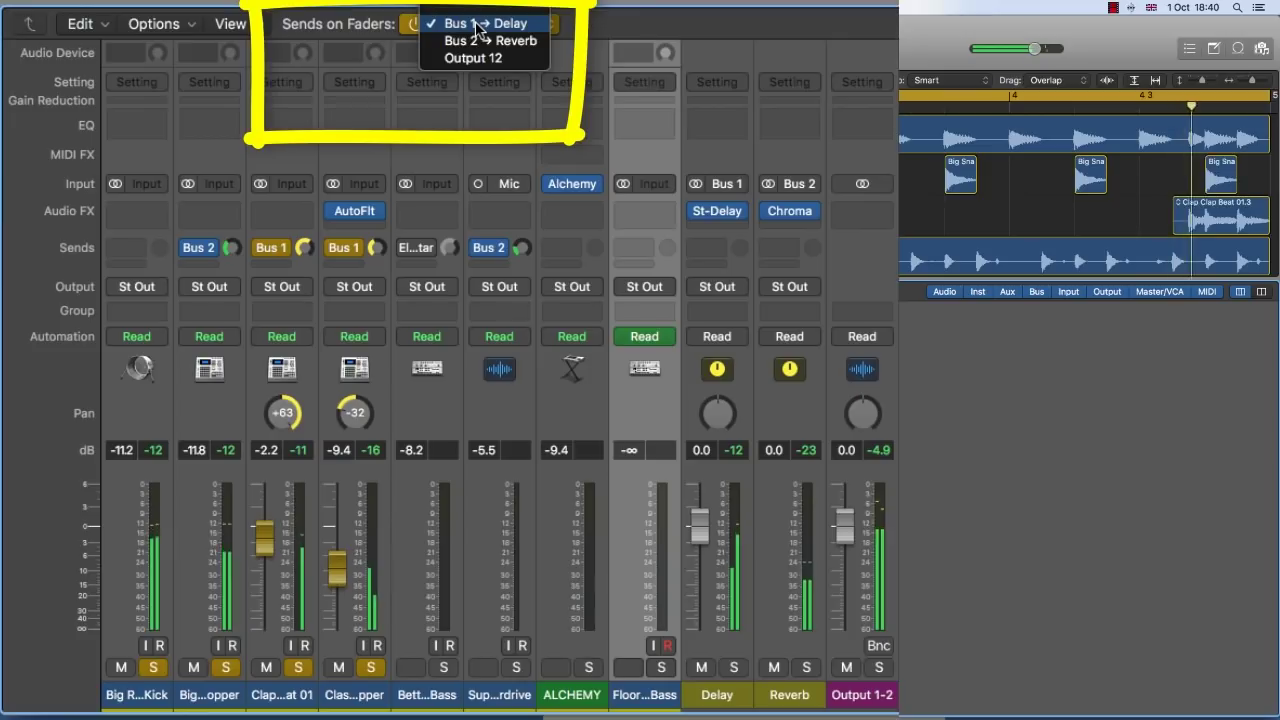
{"action": "left_click", "coordinate": [508, 41]}
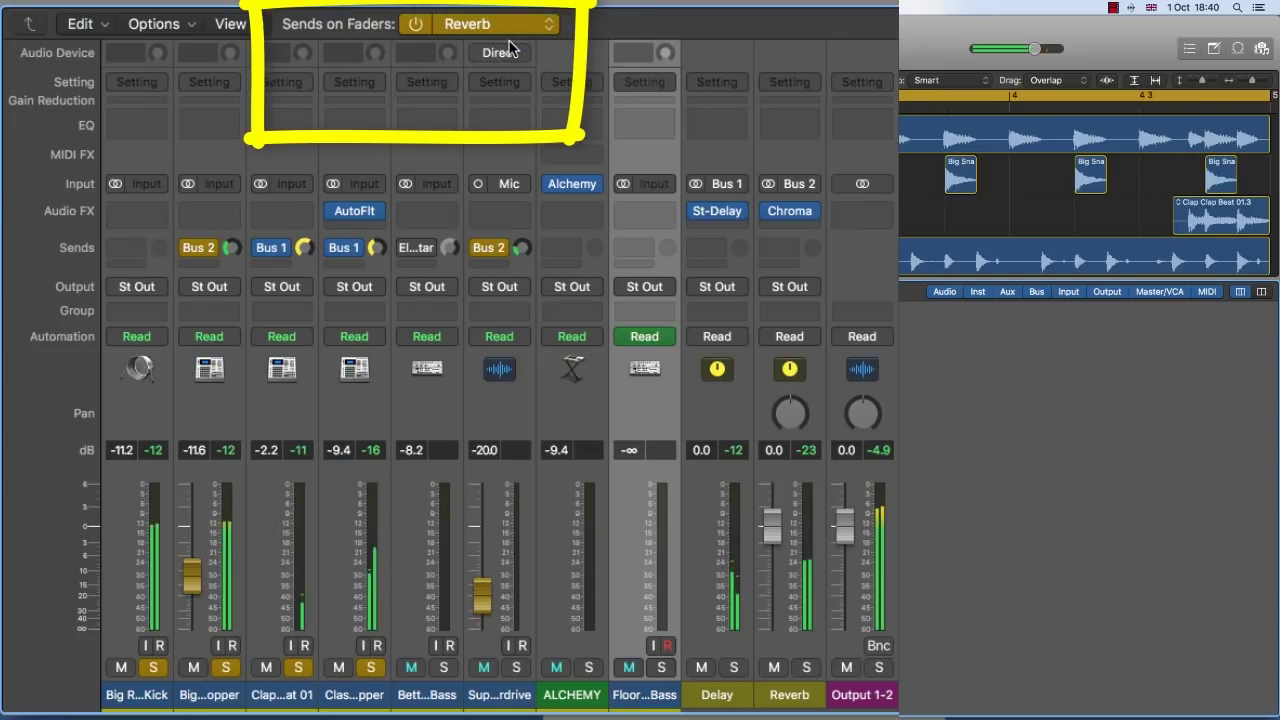
{"action": "left_click", "coordinate": [502, 24]}
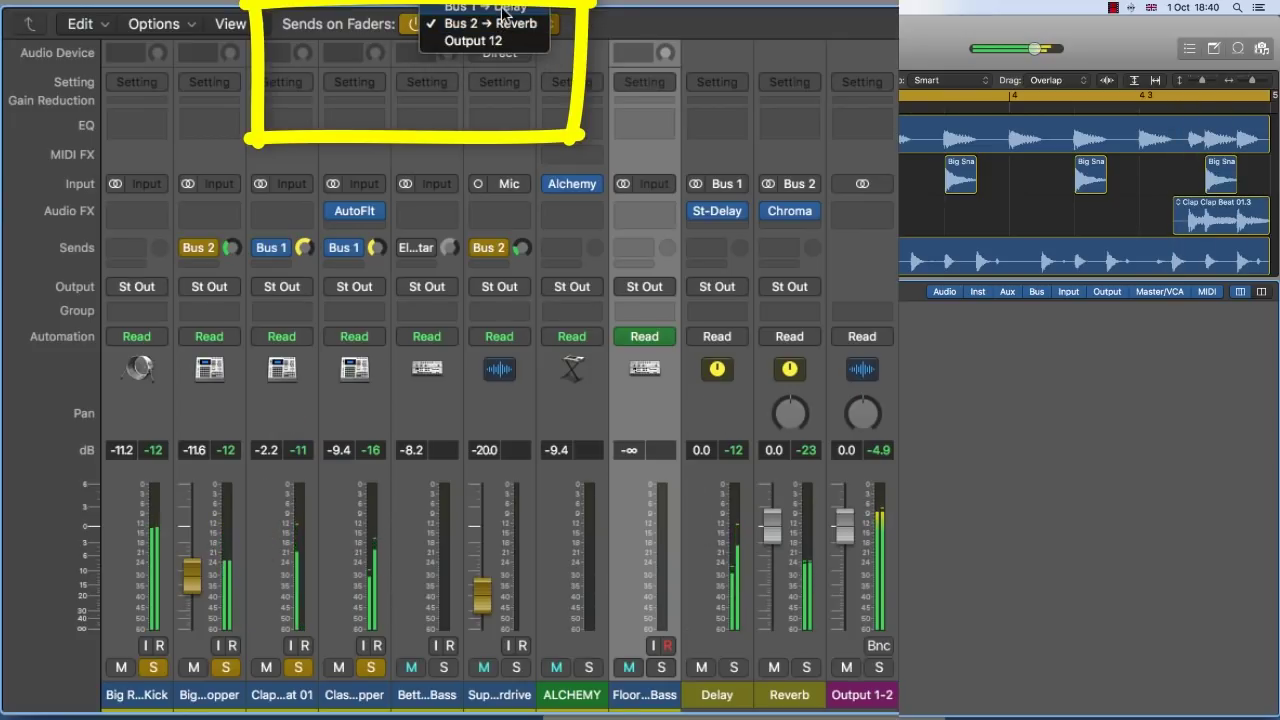
{"action": "left_click", "coordinate": [507, 8]}
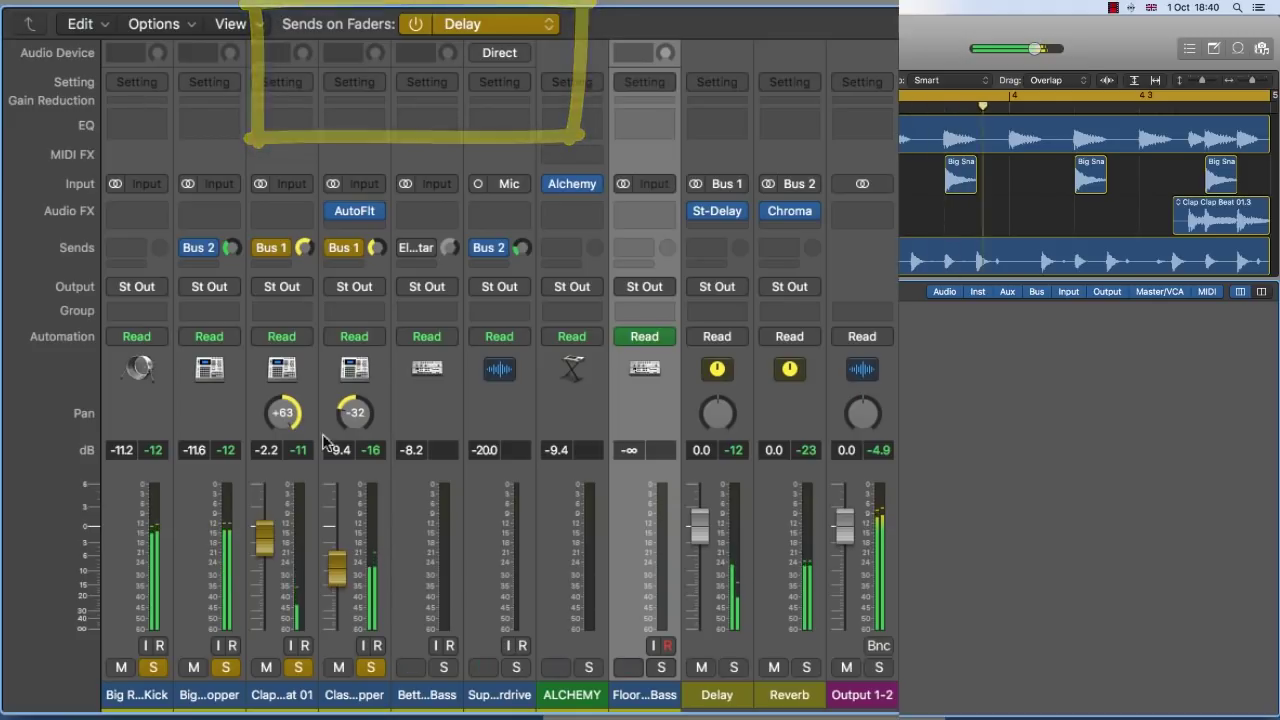
Lower the Classic Hat Topper's delay send level on its fader.
{"action": "left_click_drag", "start_coordinate": [343, 575], "coordinate": [338, 568]}
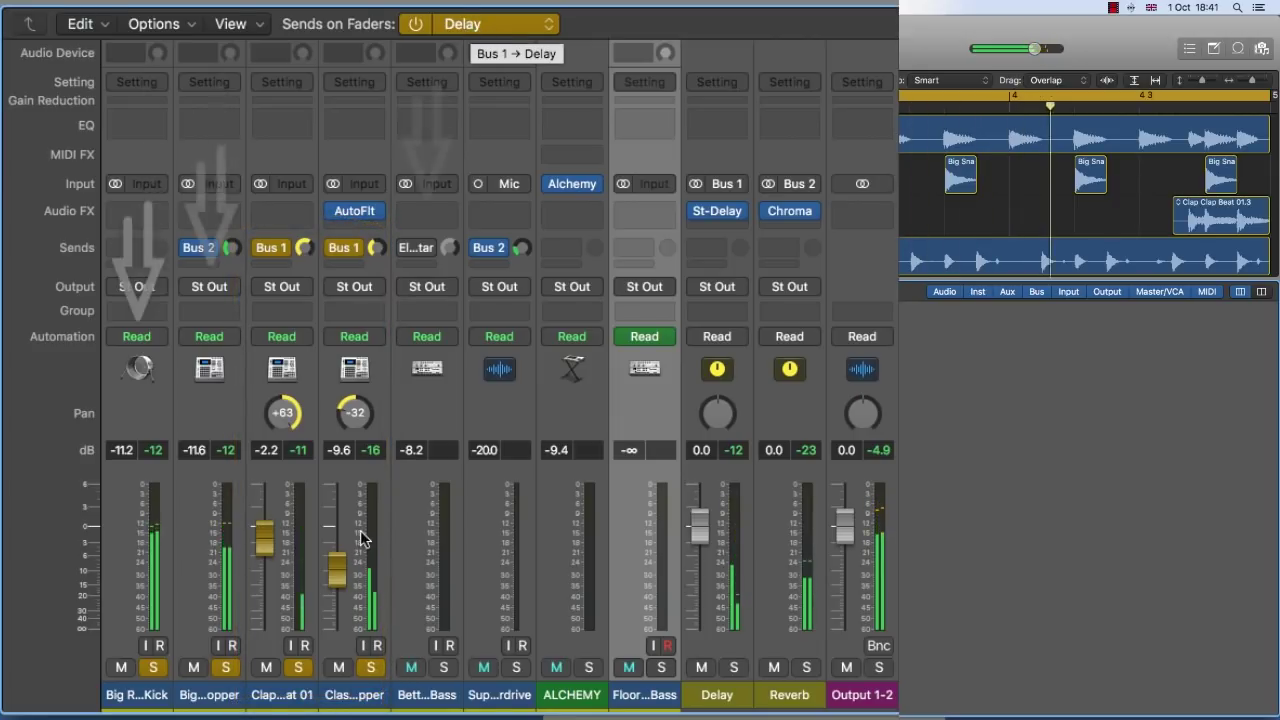
{"action": "left_click", "coordinate": [196, 538]}
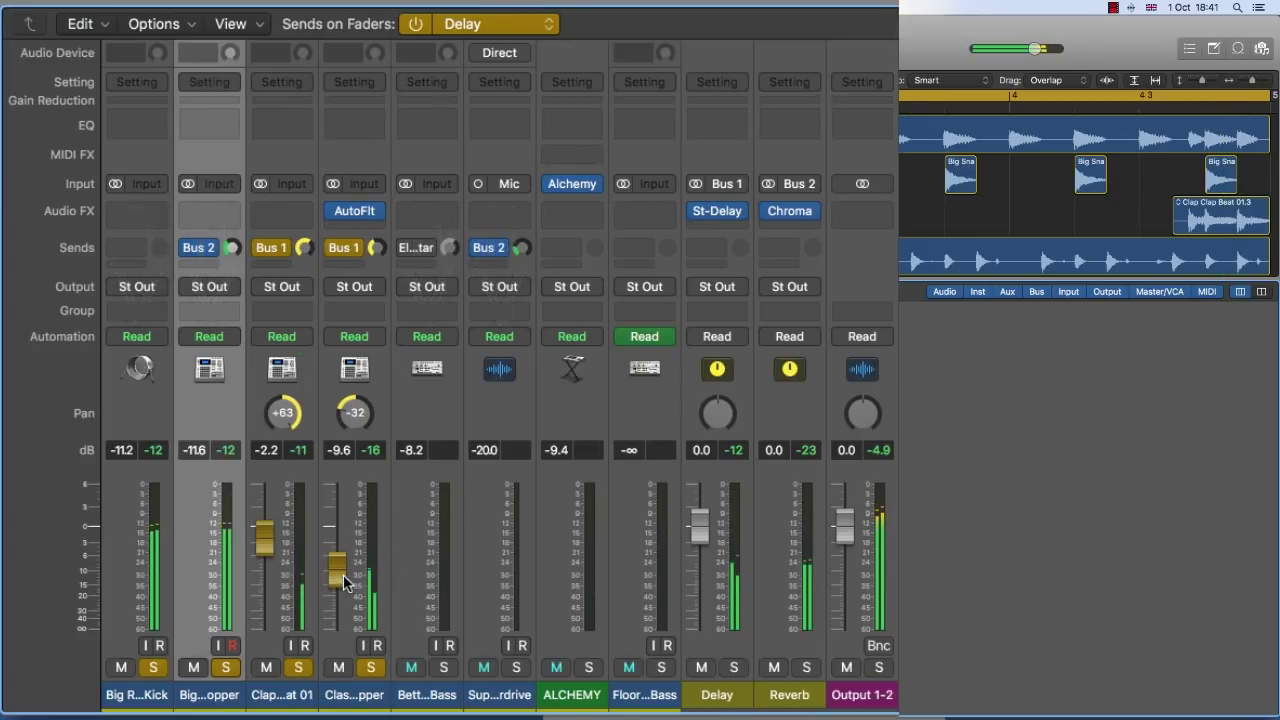
{"action": "mouse_move", "coordinate": [336, 570]}
{"action": "left_mouse_down"}
{"action": "mouse_move", "coordinate": [337, 591]}
{"action": "mouse_move", "coordinate": [335, 566]}
{"action": "left_mouse_up"}
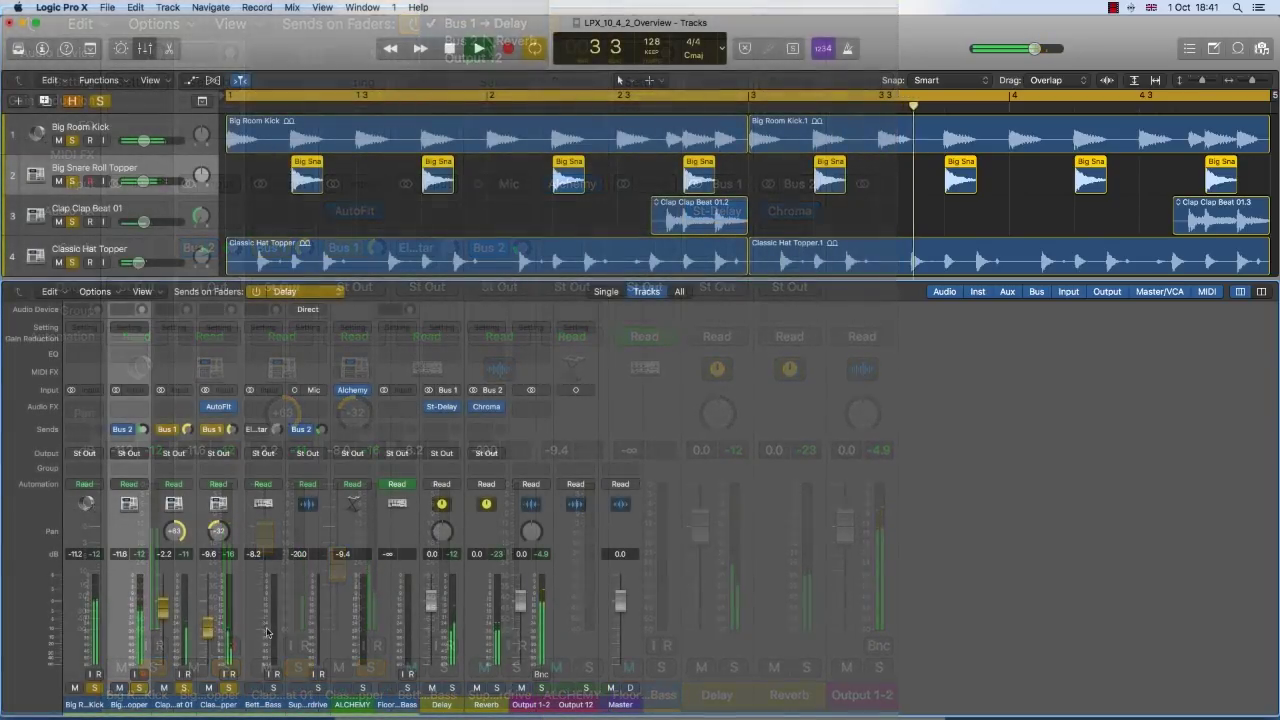
{"action": "left_click", "coordinate": [487, 24]}
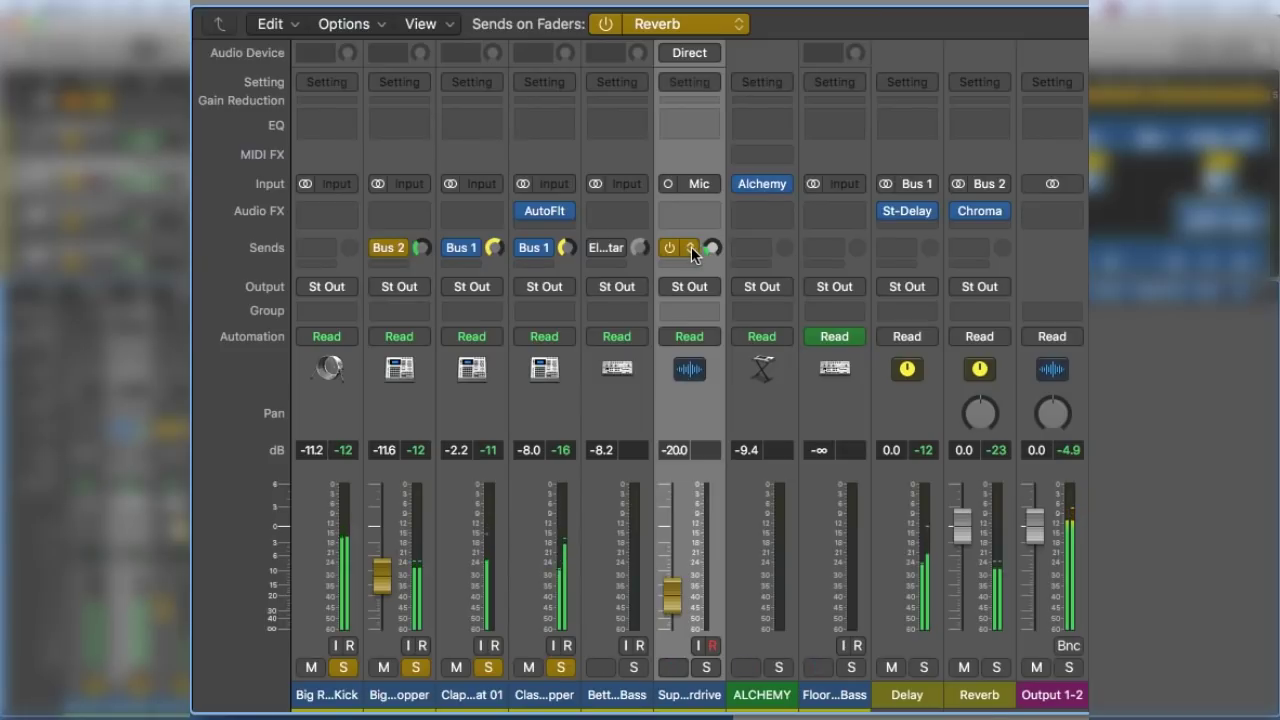
Give SuperOverdrive's Bus 2 reverb send its own pan at -59, then turn Sends on Faders off.
{"action": "left_click", "coordinate": [688, 248]}
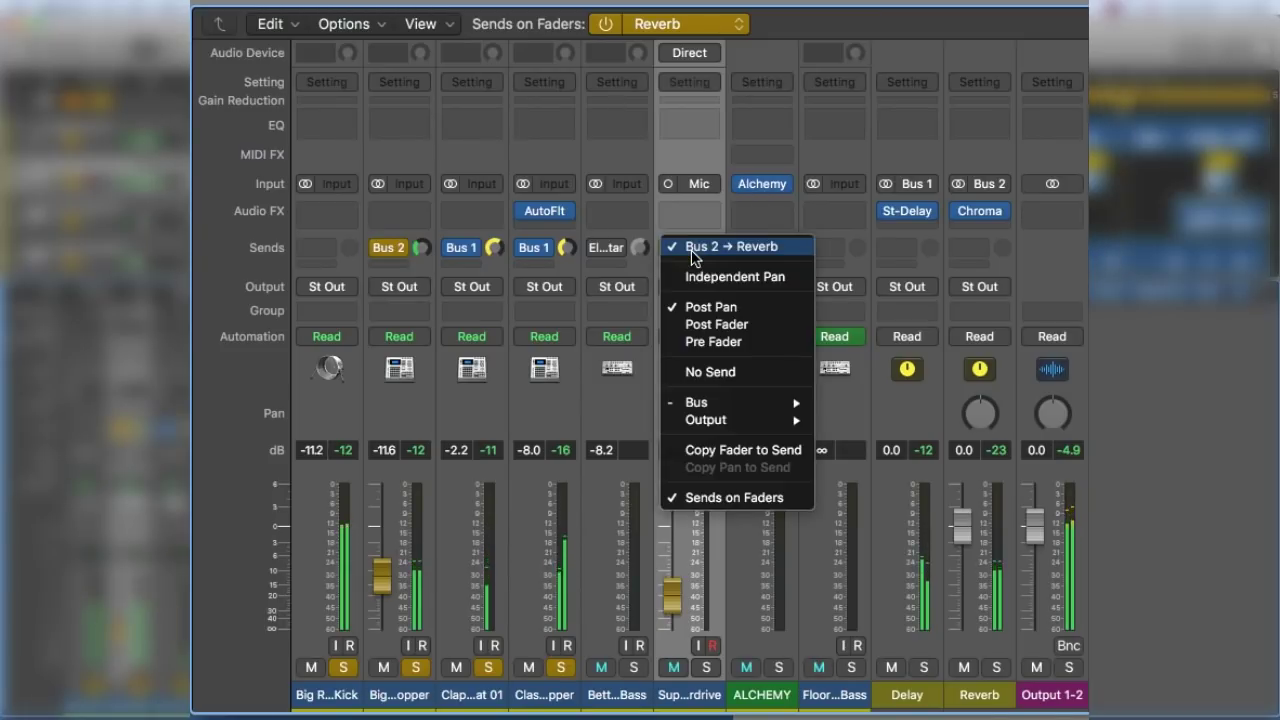
{"action": "left_click", "coordinate": [795, 276]}
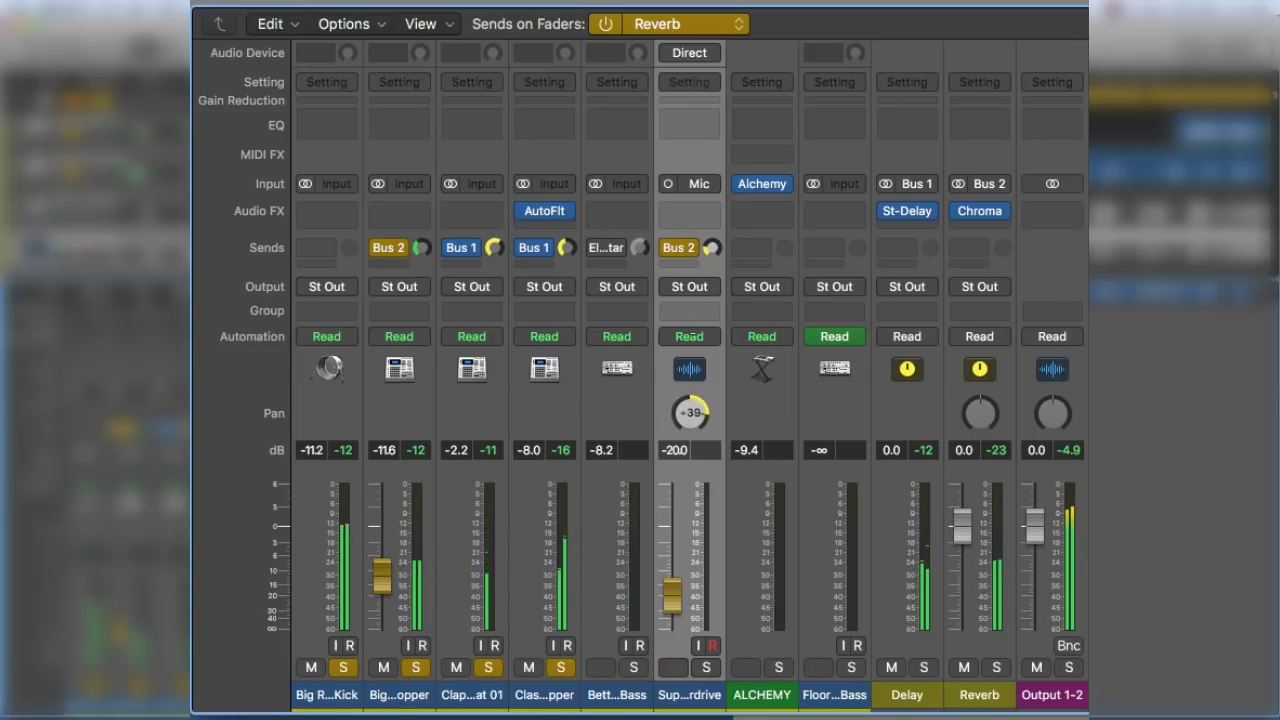
{"action": "left_click_drag", "start_coordinate": [690, 412], "coordinate": [690, 450]}
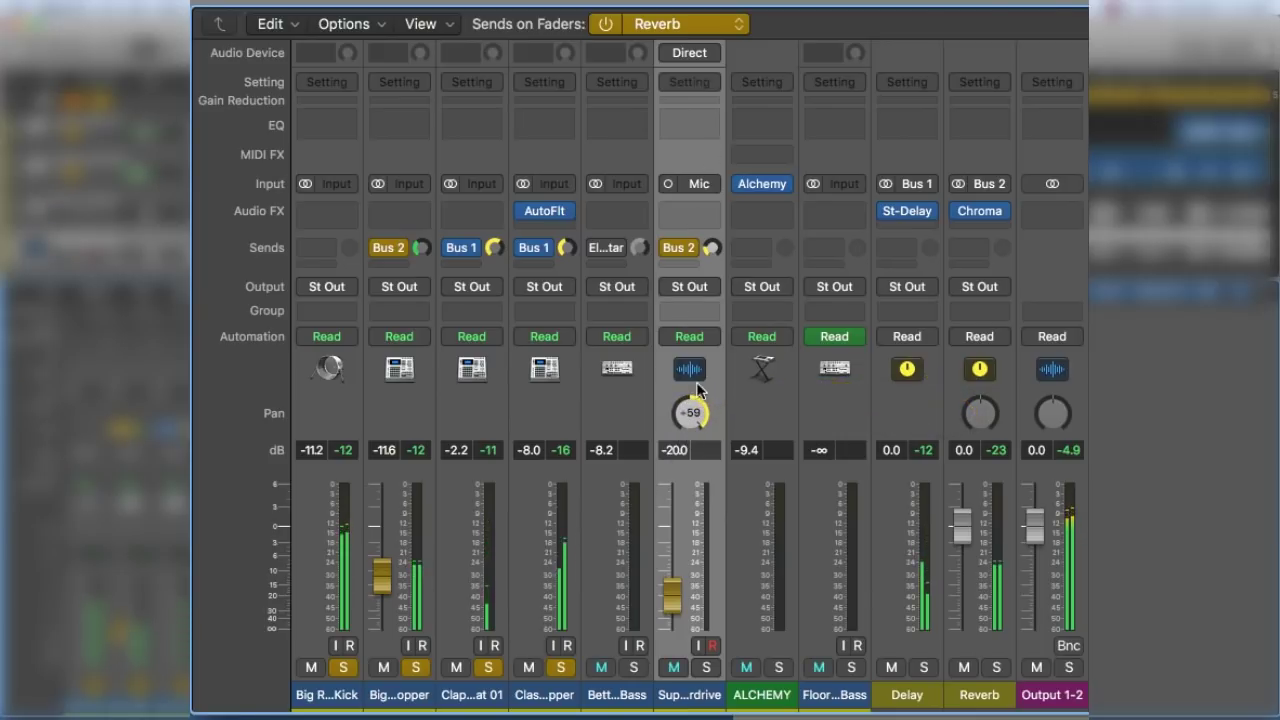
{"action": "left_click", "coordinate": [605, 25]}
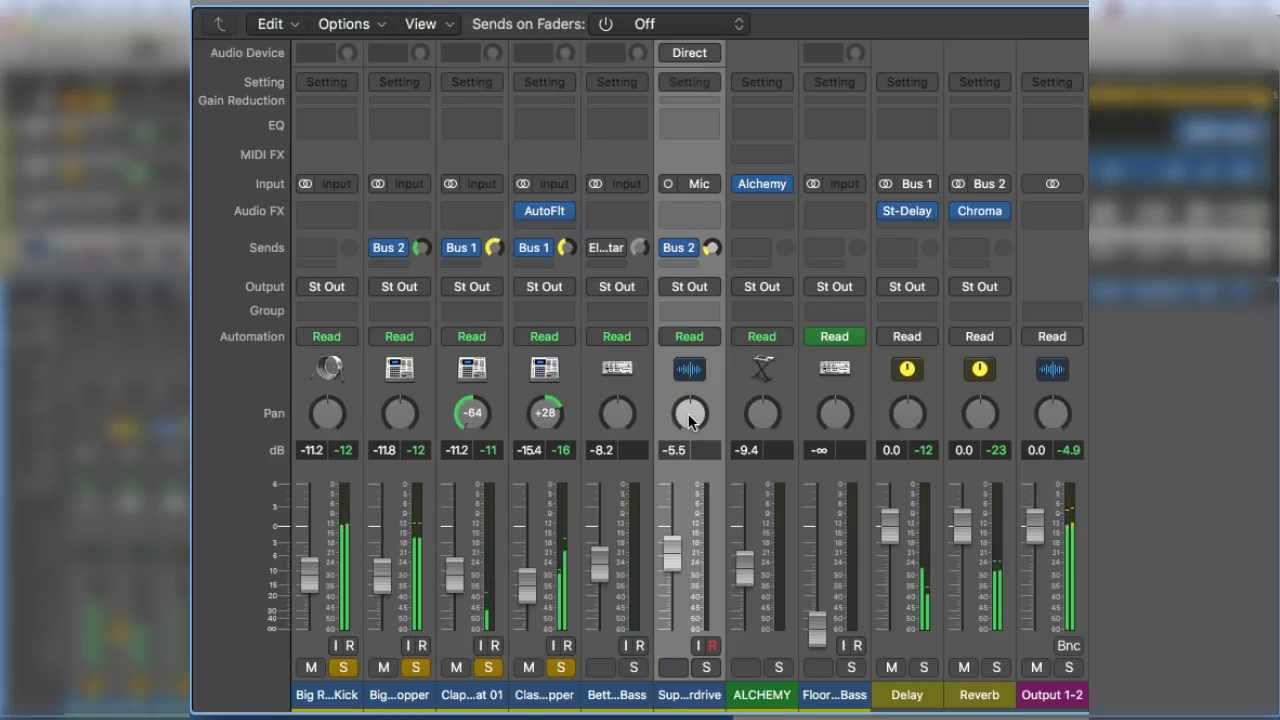
Show the Bus 1 Delay sends on the faders and select the Clap Clap Beat 01 strip.
{"action": "left_click", "coordinate": [606, 24]}
{"action": "left_click", "coordinate": [688, 26]}
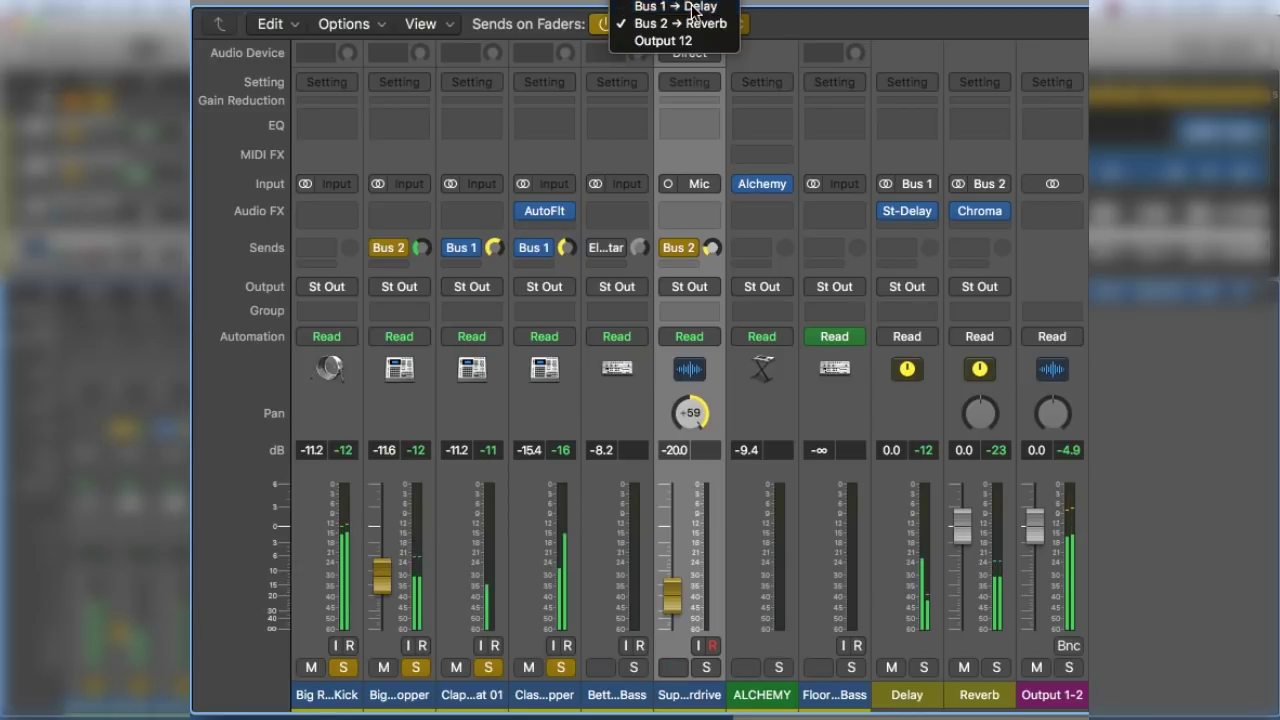
{"action": "left_click", "coordinate": [676, 7]}
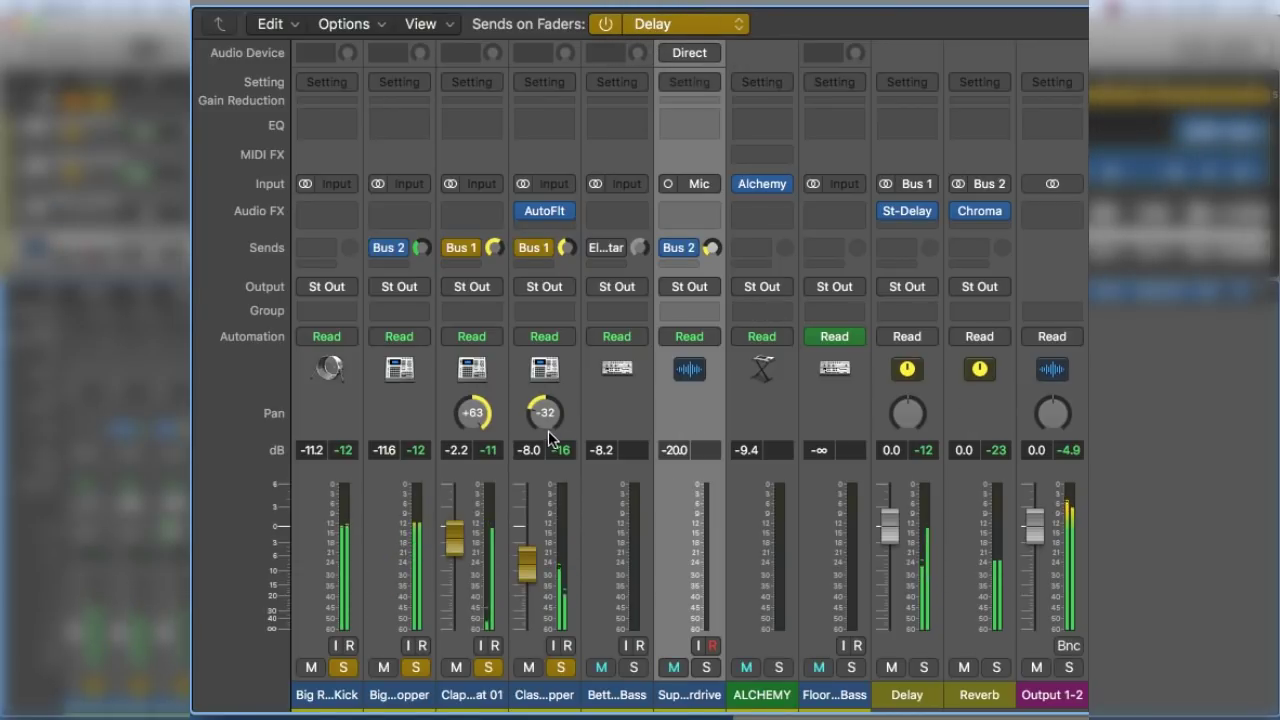
{"action": "left_click", "coordinate": [491, 272]}
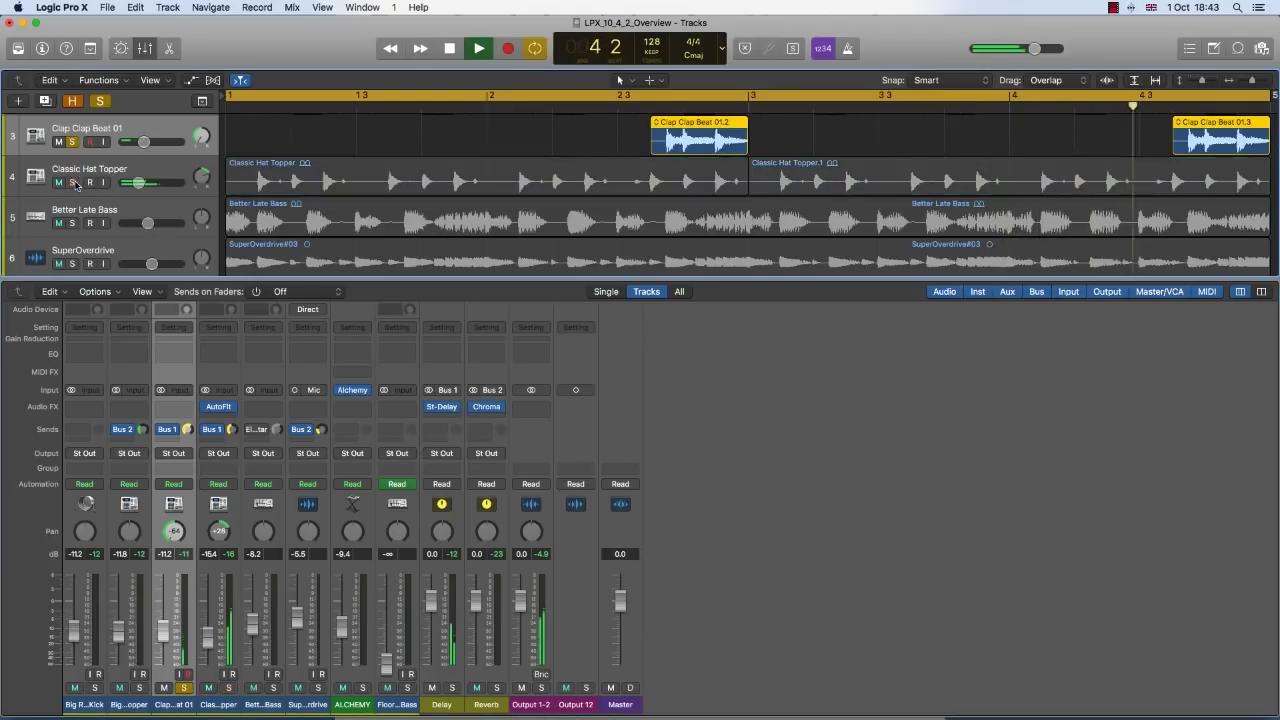
Select all regions and zoom the Tracks area so all nine tracks fit in view.
{"action": "key", "text": "super+a"}
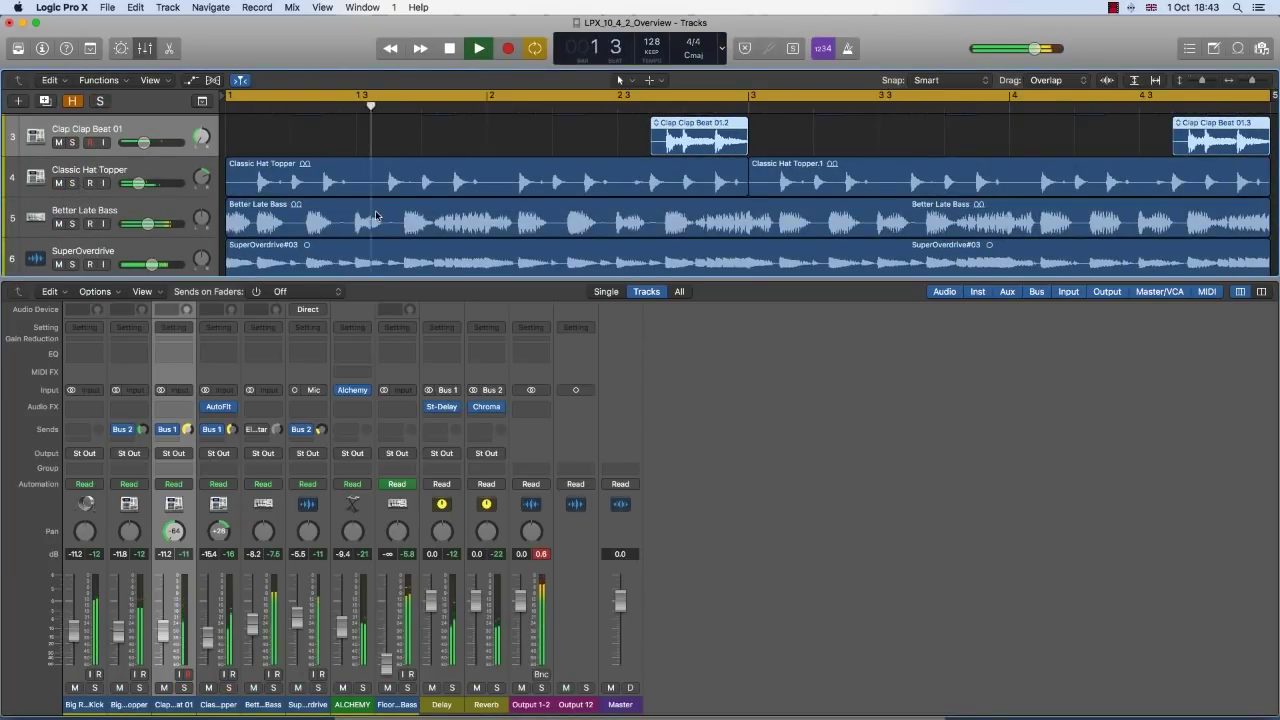
{"action": "key", "text": "super+Up"}
{"action": "key", "text": "super+Up"}
{"action": "key", "text": "super+Up"}
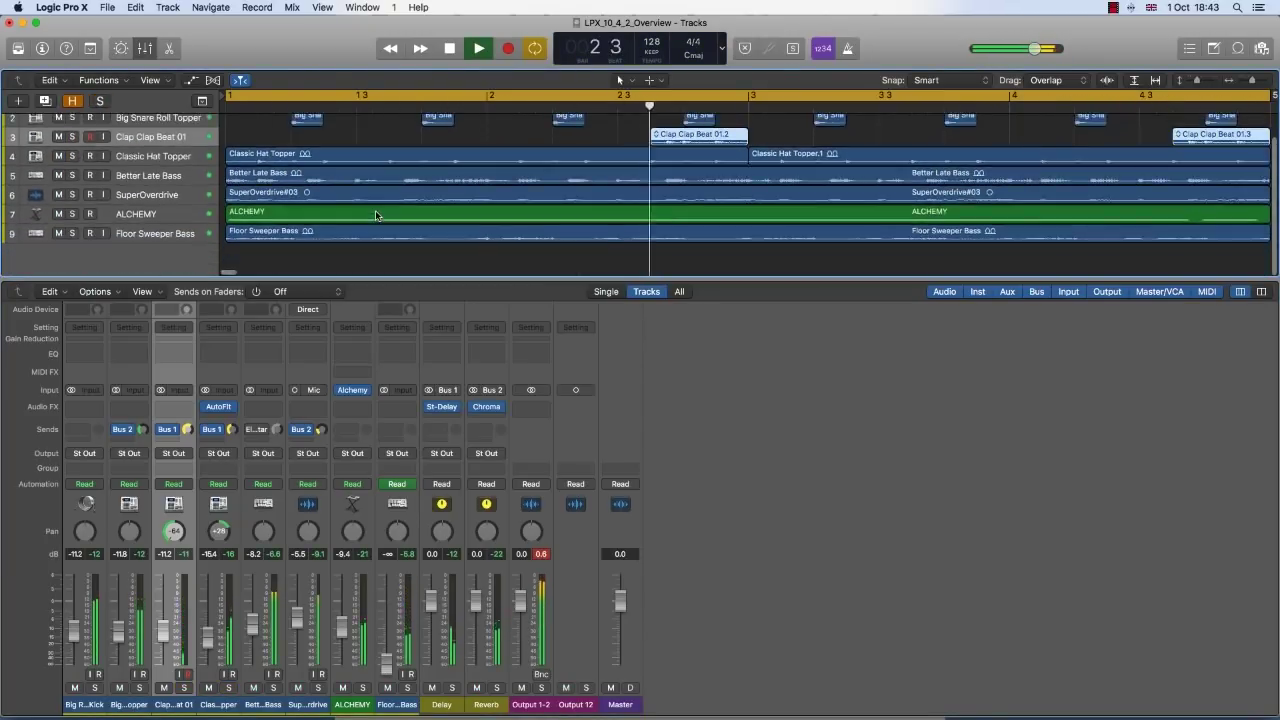
{"action": "key", "text": "z"}
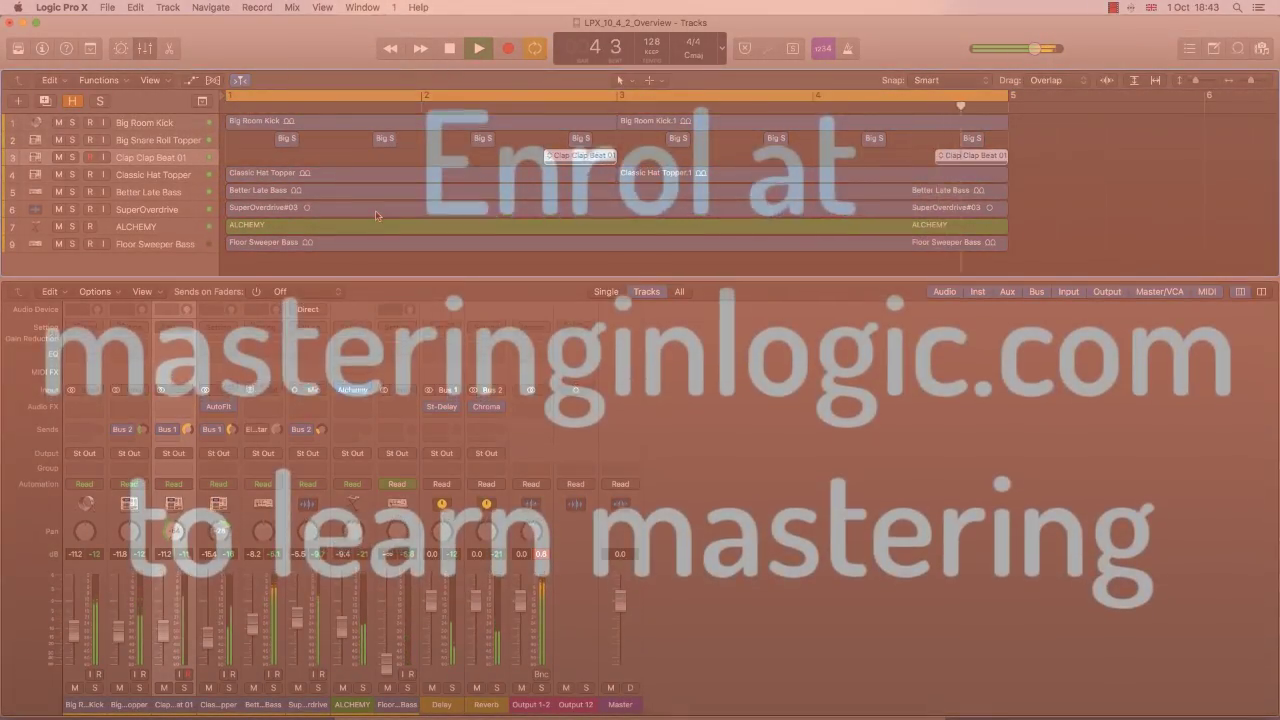
Show Bus 2 Reverb sends on the faders and raise SuperOverdrive's reverb send level.
{"action": "left_click", "coordinate": [280, 291]}
{"action": "left_click", "coordinate": [280, 309]}
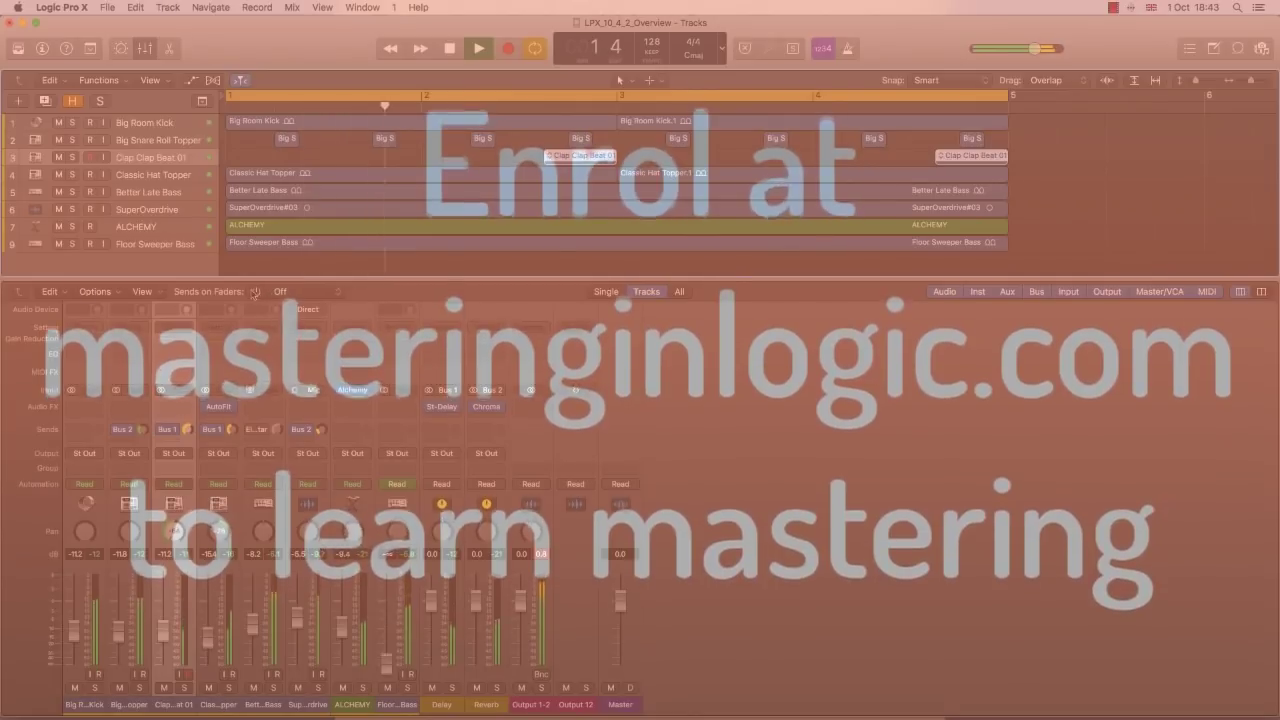
{"action": "left_click", "coordinate": [280, 291]}
{"action": "left_click", "coordinate": [282, 309]}
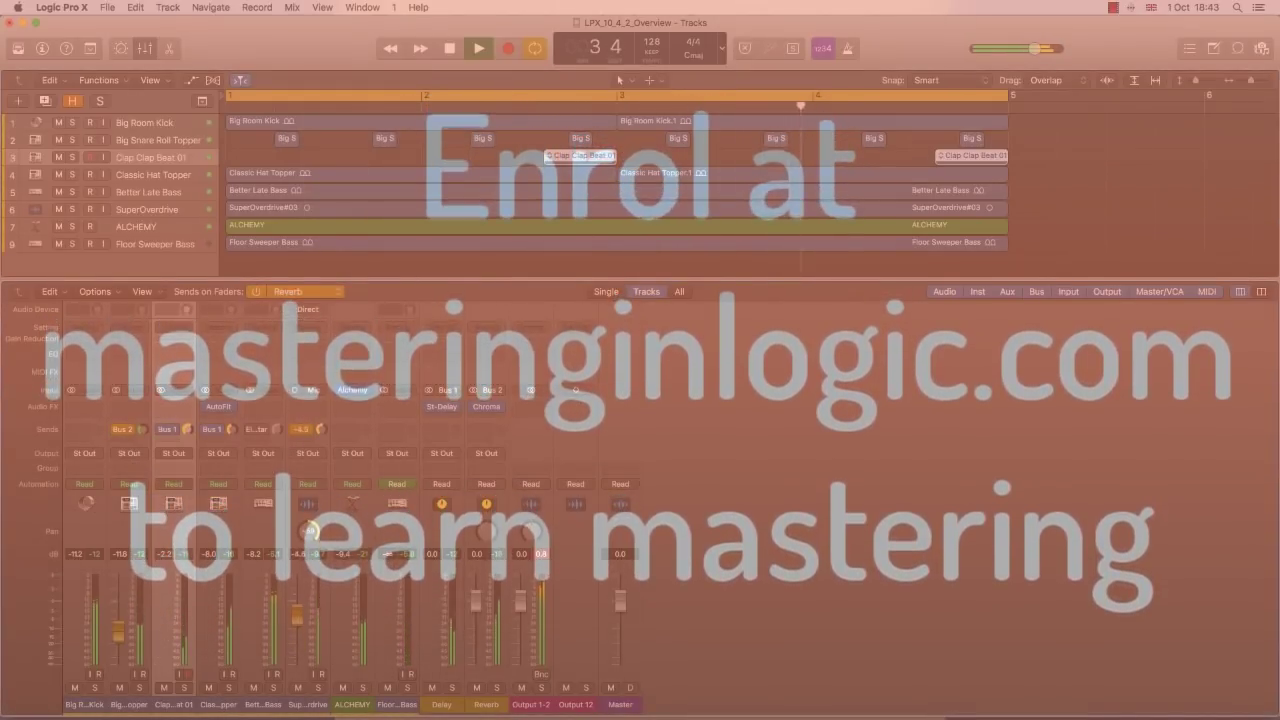
{"action": "left_click_drag", "start_coordinate": [320, 429], "coordinate": [320, 415]}
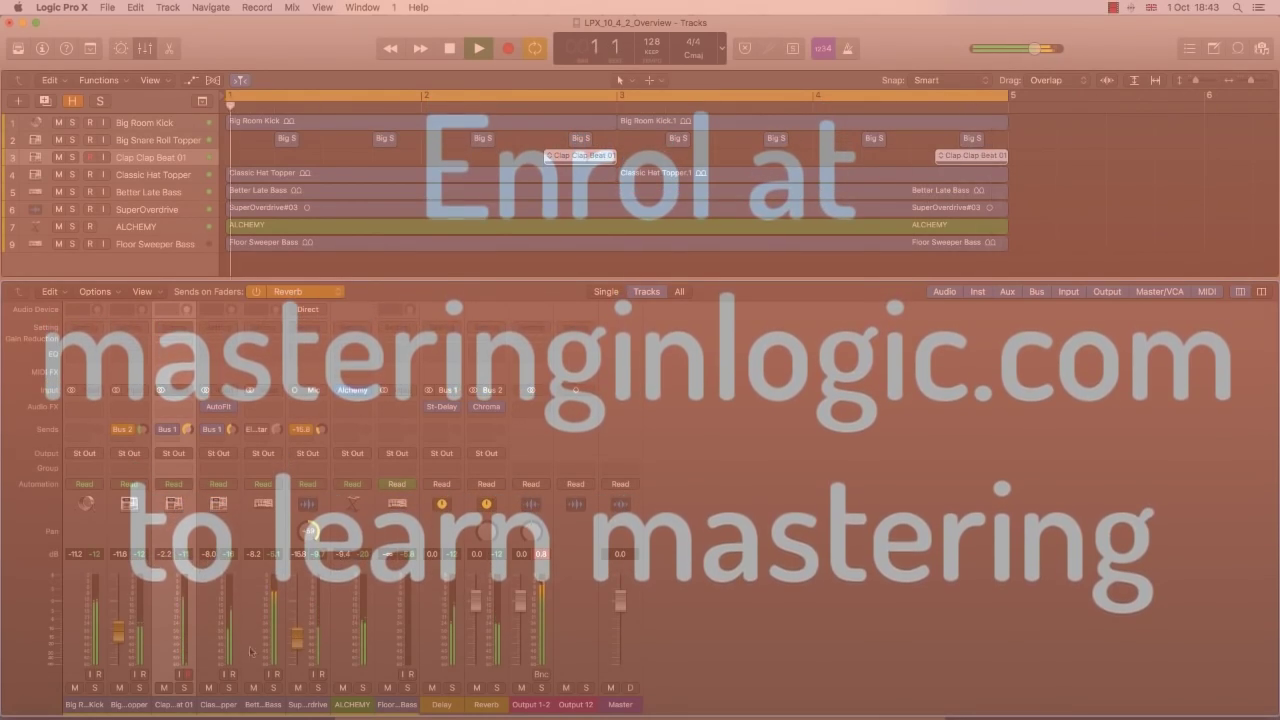